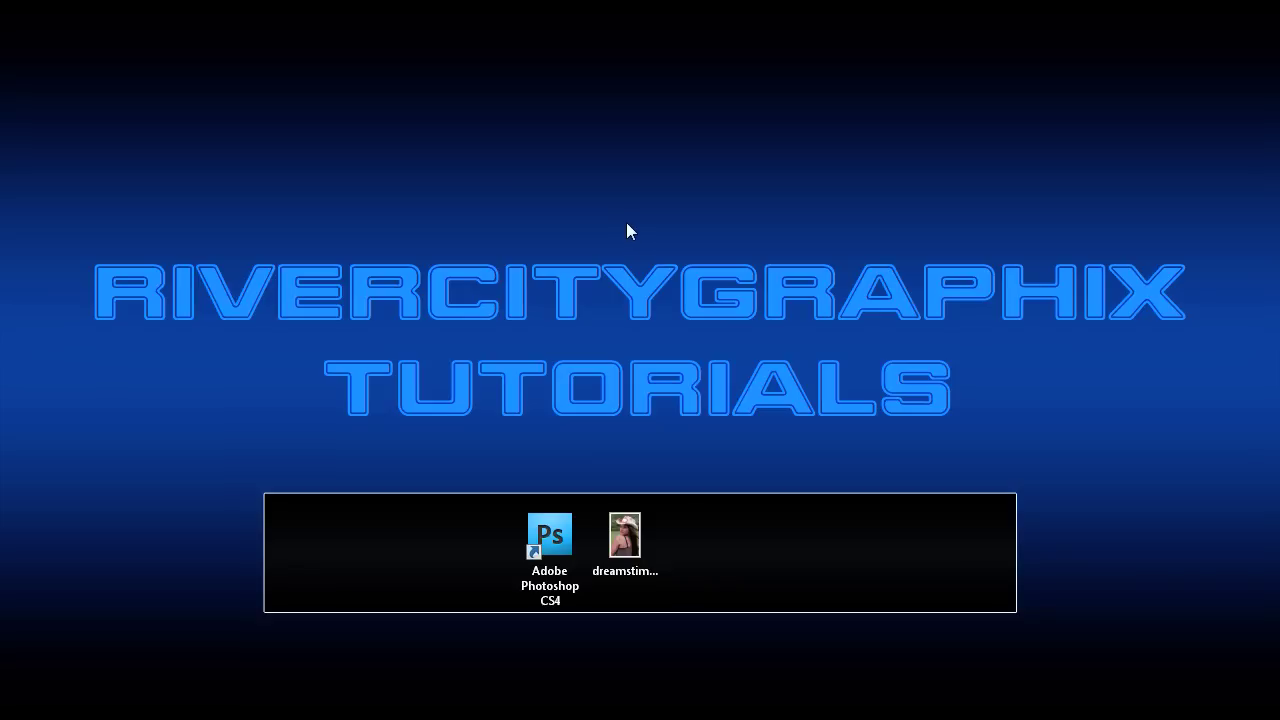
Step: Launch Photoshop CS4 and open the portrait photo dreamstimefree_956279.jpg
{"action": "double_click", "coordinate": [544, 557]}
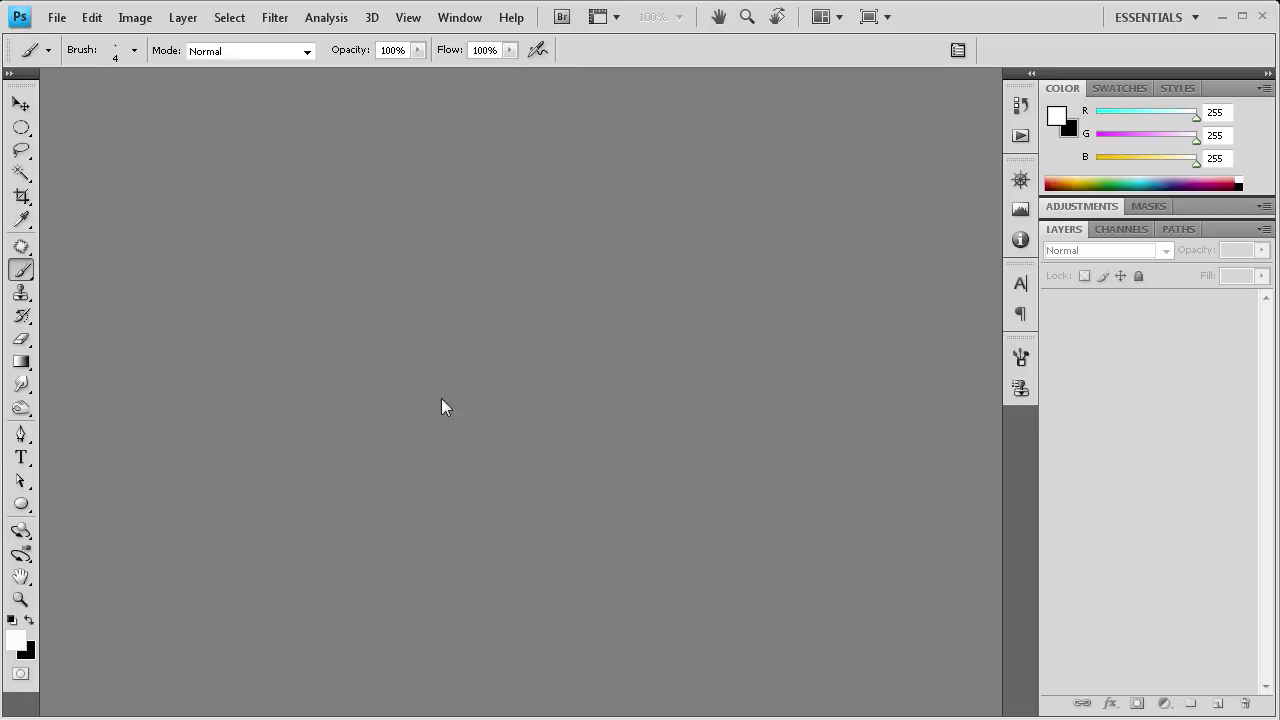
{"action": "left_click", "coordinate": [57, 17]}
{"action": "left_click", "coordinate": [75, 60]}
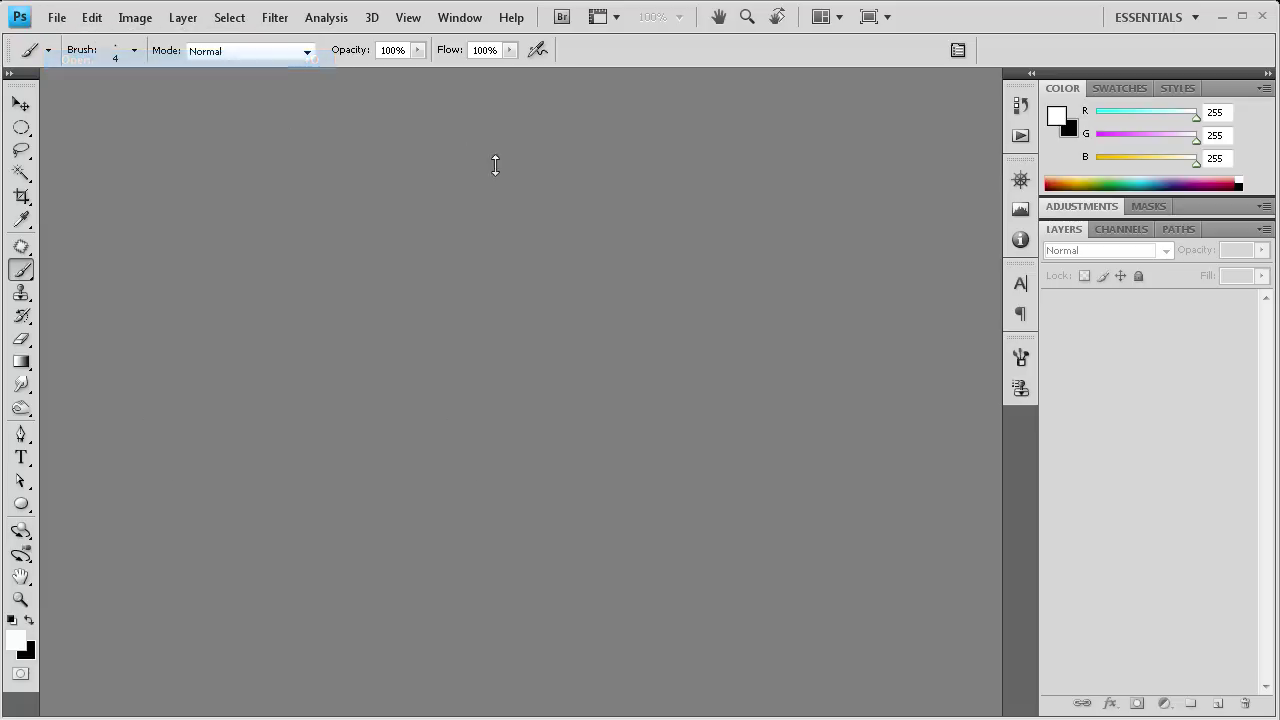
{"action": "left_click", "coordinate": [565, 305]}
{"action": "left_click", "coordinate": [729, 550]}
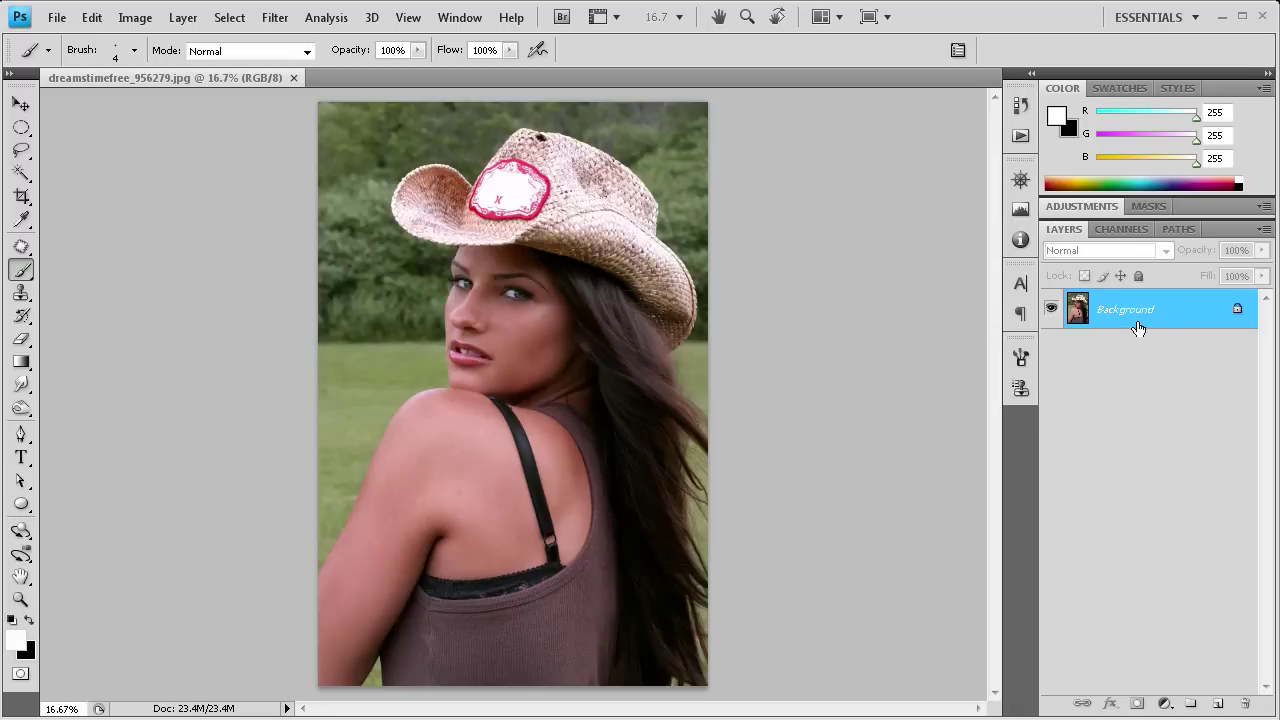
Step: Convert the locked Background into an editable Layer 0 and zoom in on the eye
{"action": "double_click", "coordinate": [1138, 328]}
{"action": "left_click", "coordinate": [606, 334]}
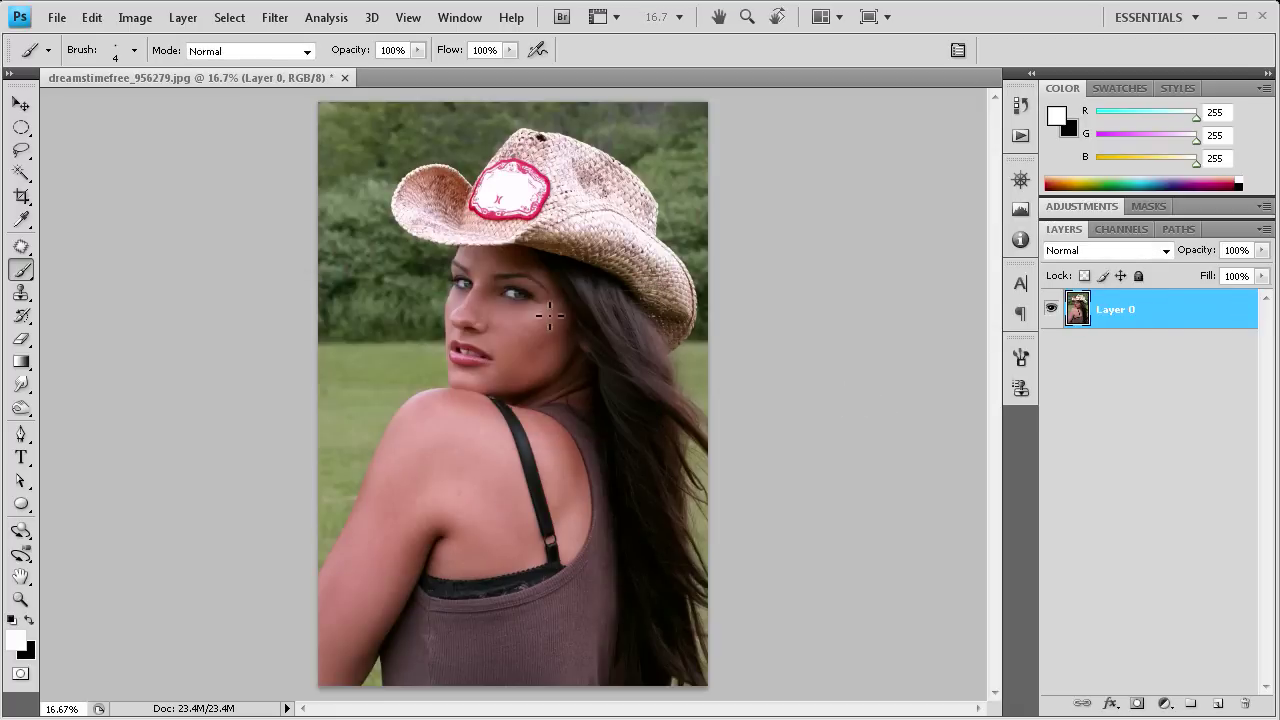
{"action": "scroll", "coordinate": [537, 291], "scroll_direction": "up", "scroll_amount": 5}
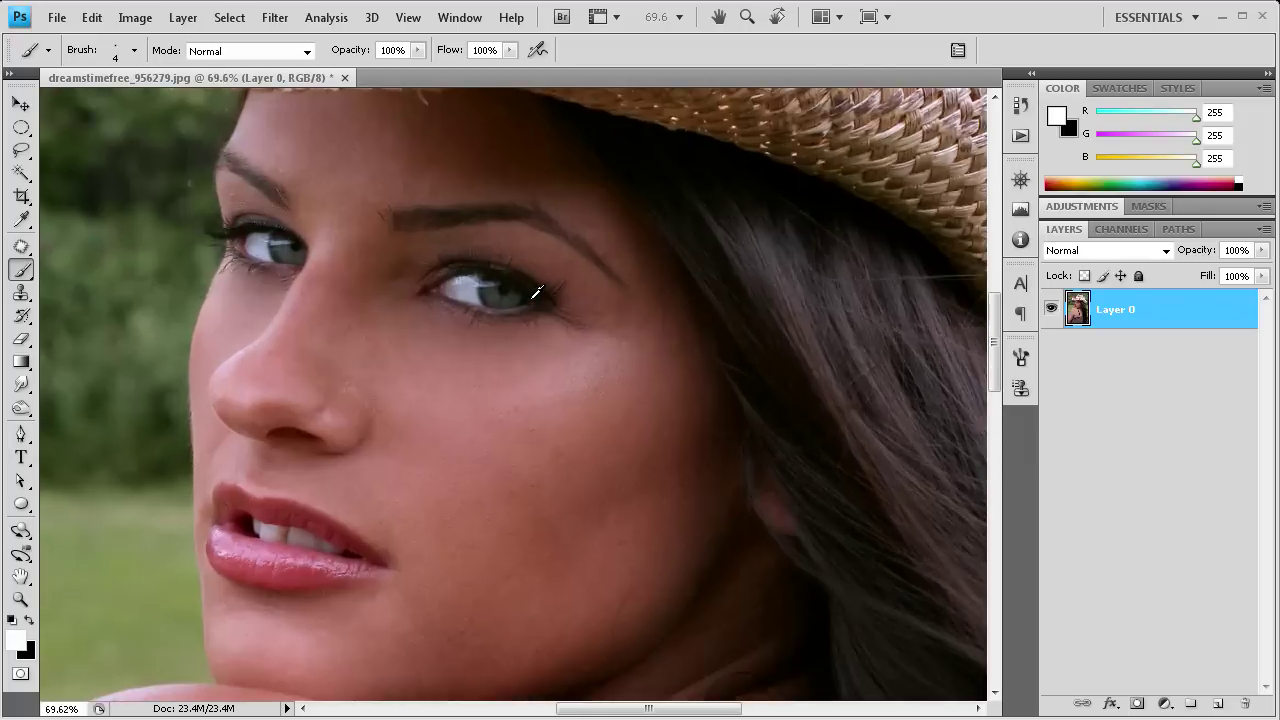
{"action": "key", "text": "m"}
{"action": "key", "text": "v"}
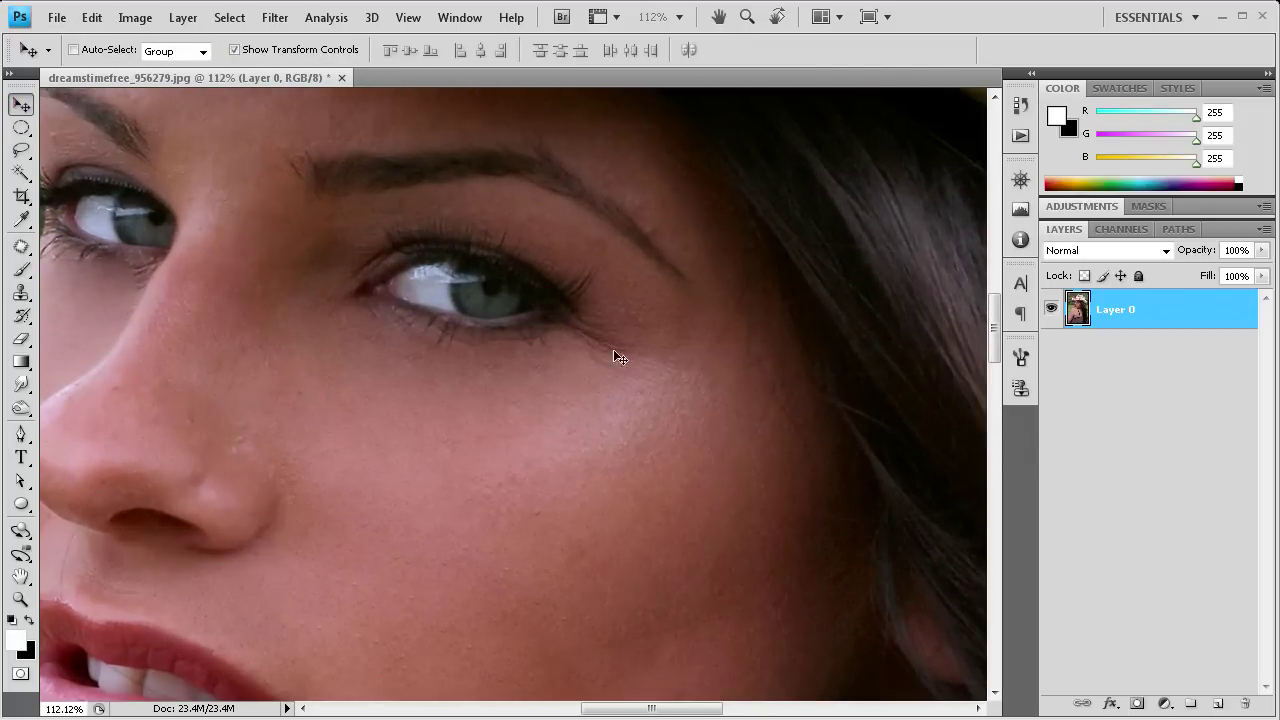
{"action": "scroll", "coordinate": [370, 270], "scroll_direction": "up", "scroll_amount": 3}
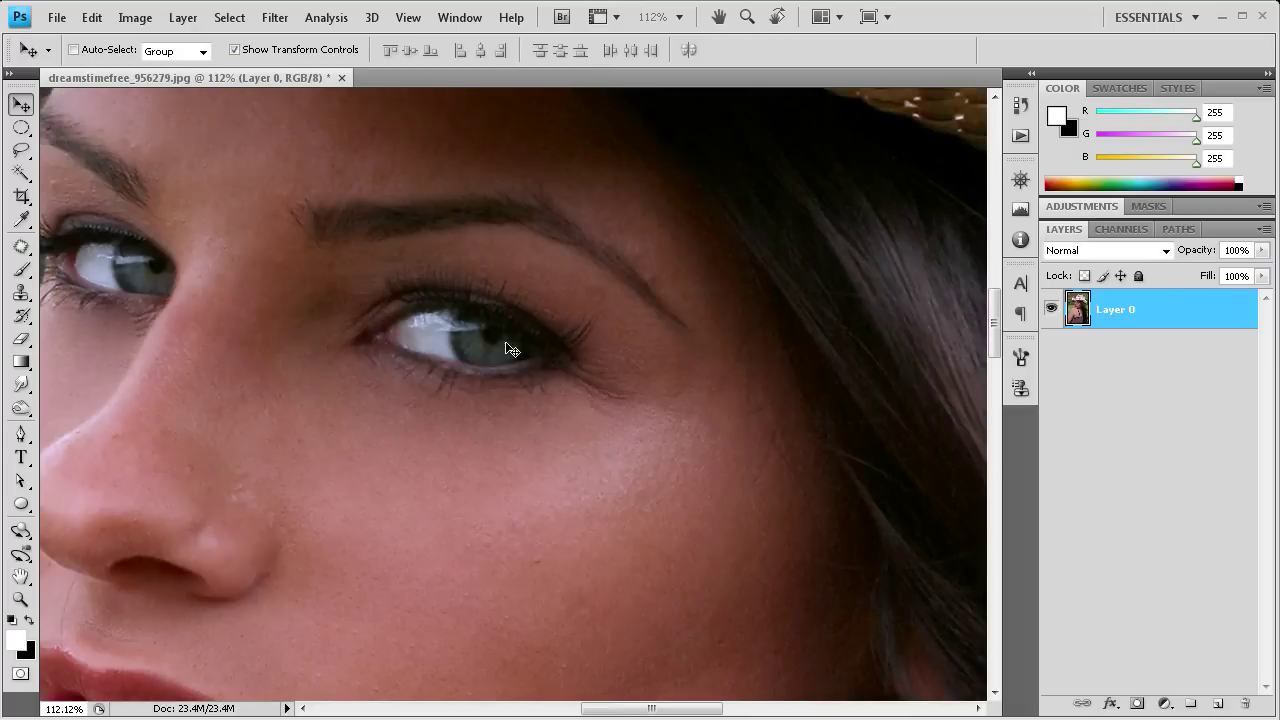
{"action": "scroll", "coordinate": [451, 361], "scroll_direction": "up", "scroll_amount": 2}
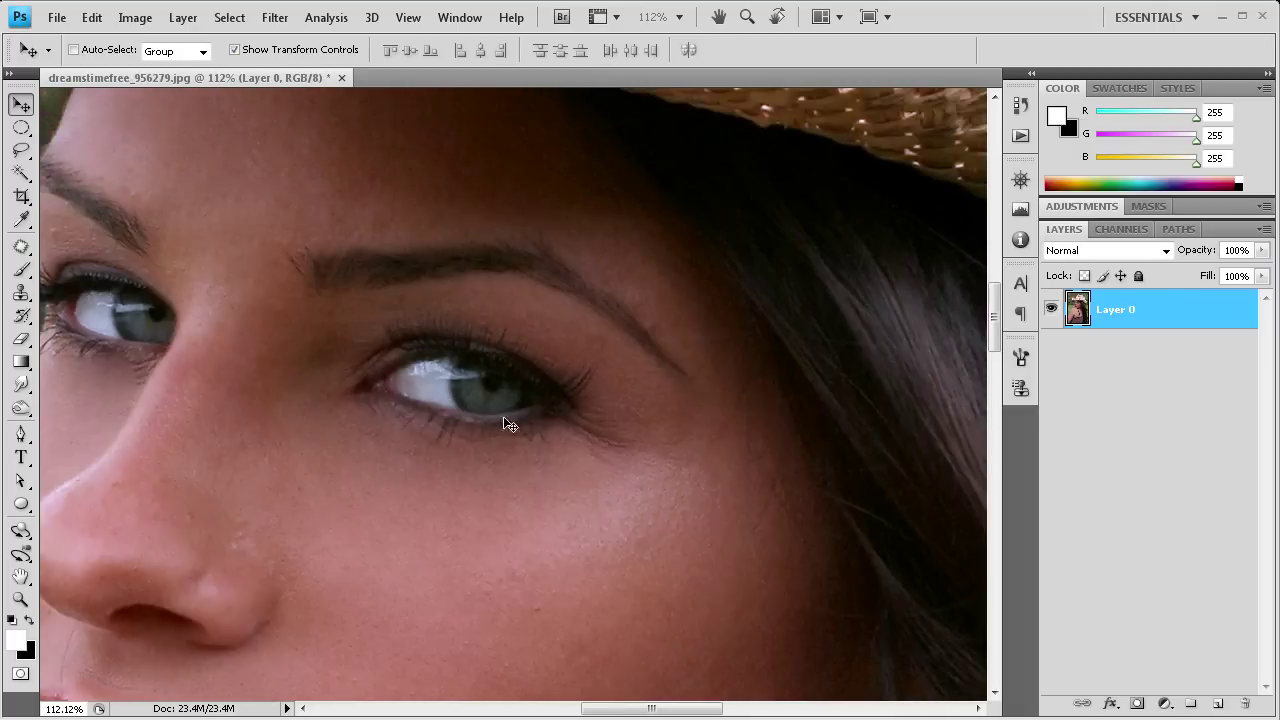
{"action": "left_click", "coordinate": [21, 434]}
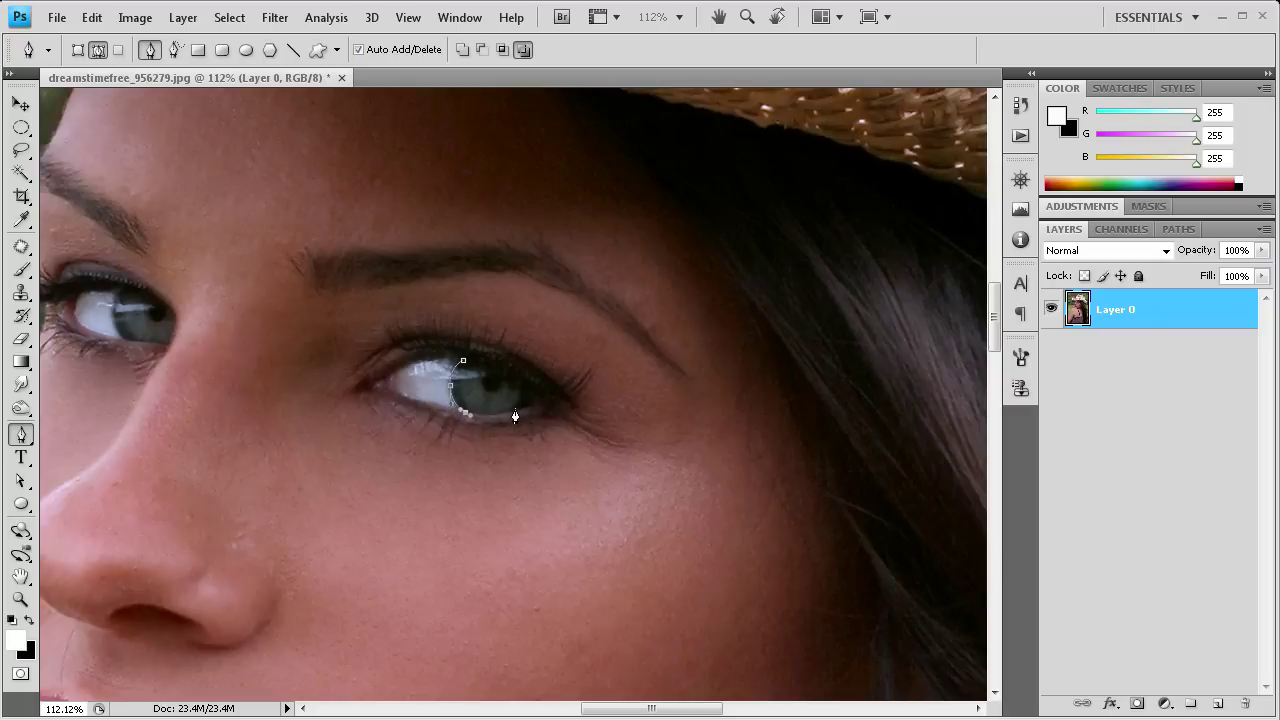
Step: Trace a closed pen path around the right eye's iris and make it a 3-pixel feathered selection
{"action": "left_click_drag", "start_coordinate": [513, 413], "coordinate": [520, 401]}
{"action": "left_click_drag", "start_coordinate": [464, 369], "coordinate": [416, 381]}
{"action": "right_click", "coordinate": [483, 390]}
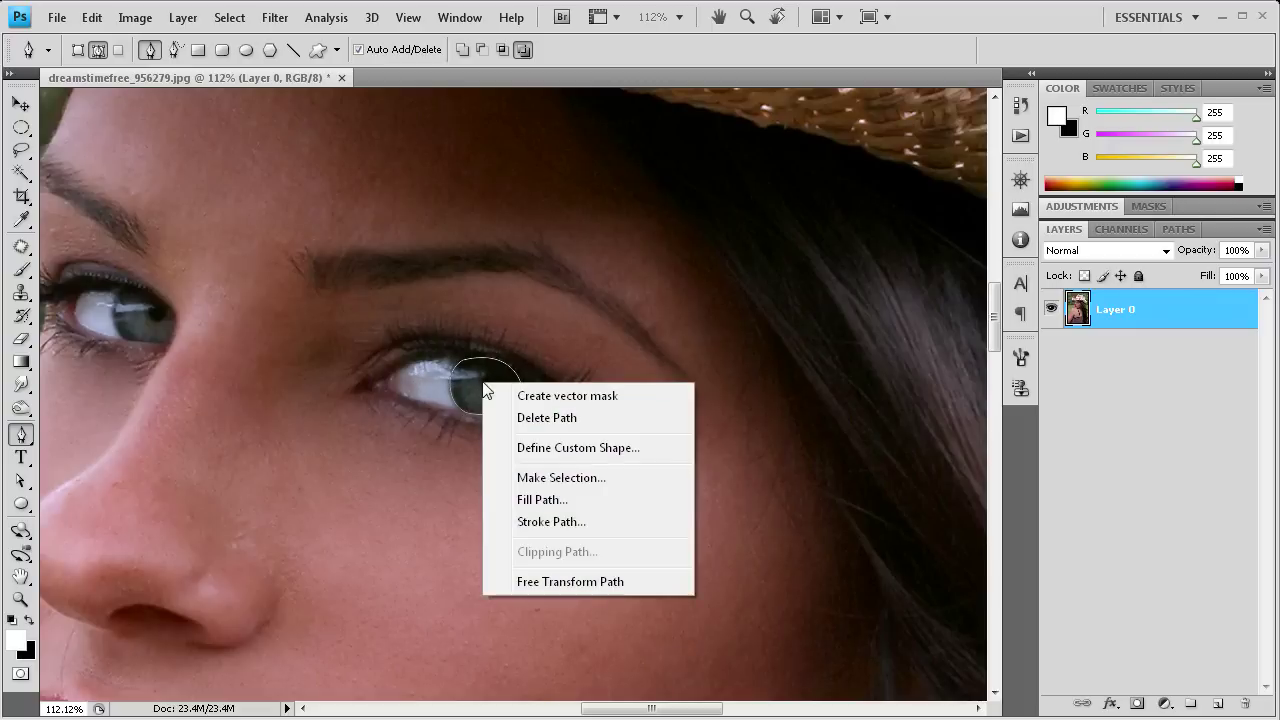
{"action": "left_click", "coordinate": [540, 479]}
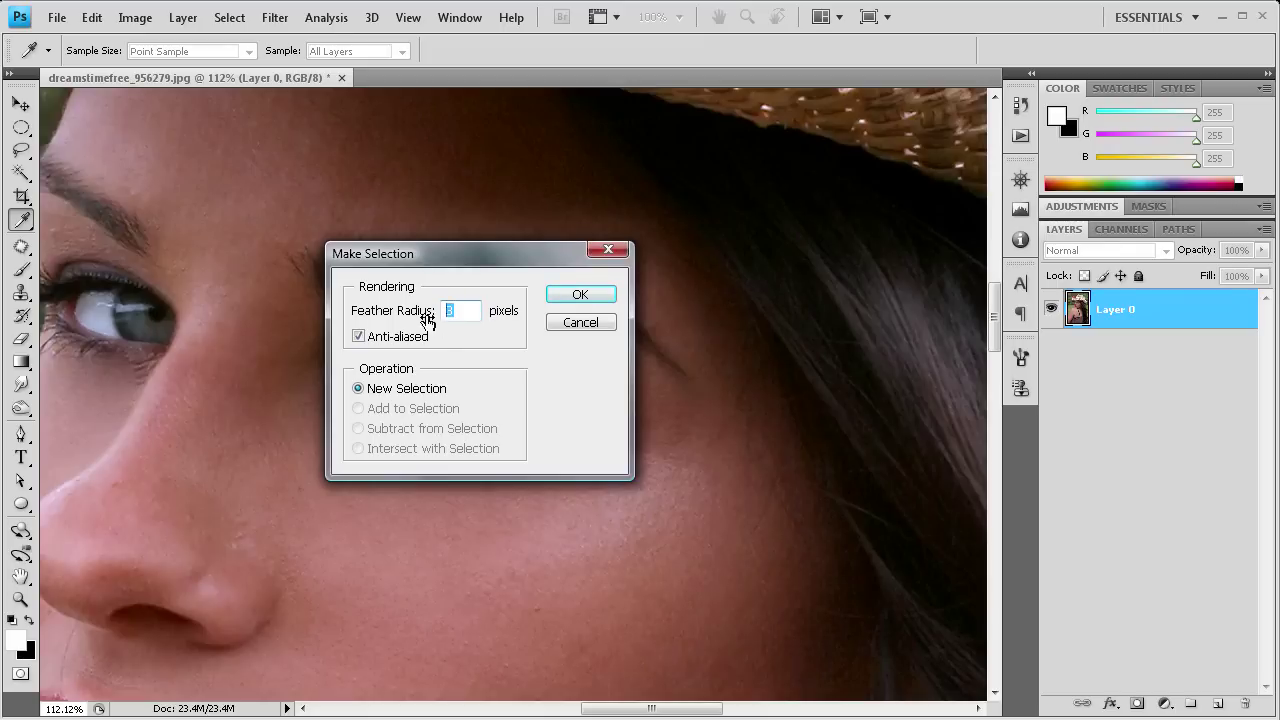
{"action": "left_click", "coordinate": [580, 294]}
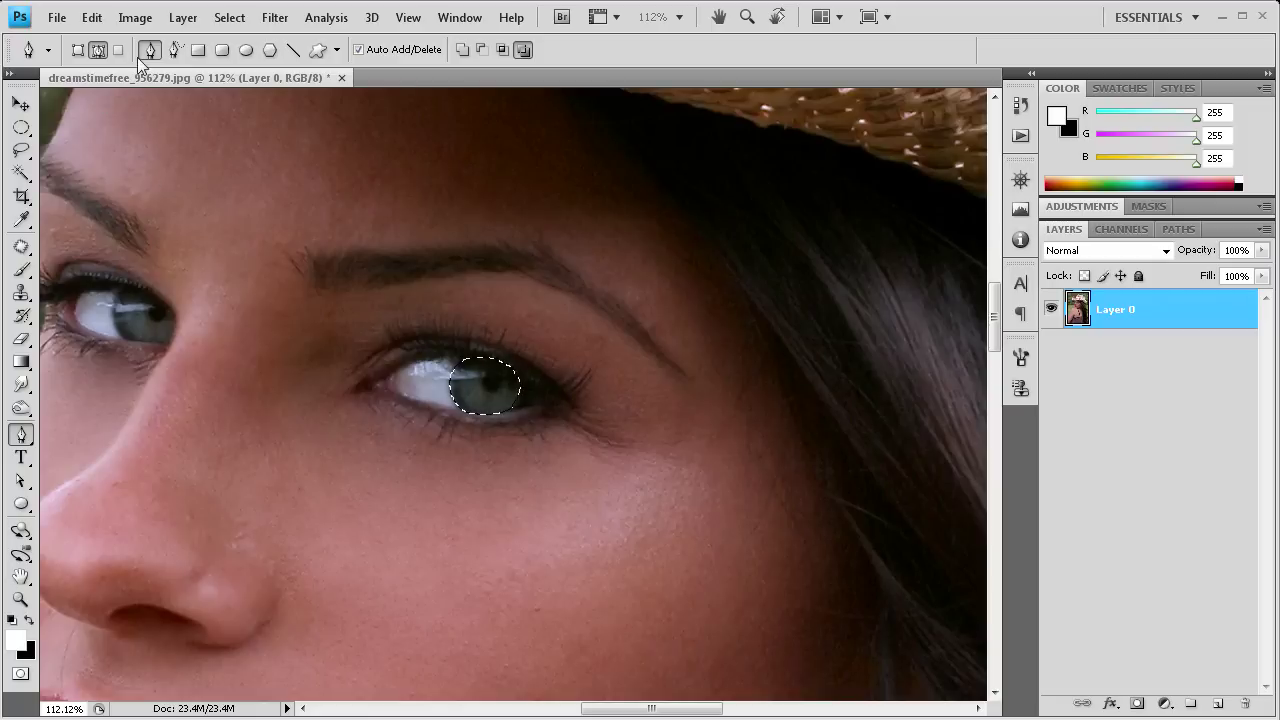
Step: In Curves, raise the RGB curve midpoint and the Green channel curve for the iris
{"action": "left_click", "coordinate": [138, 20]}
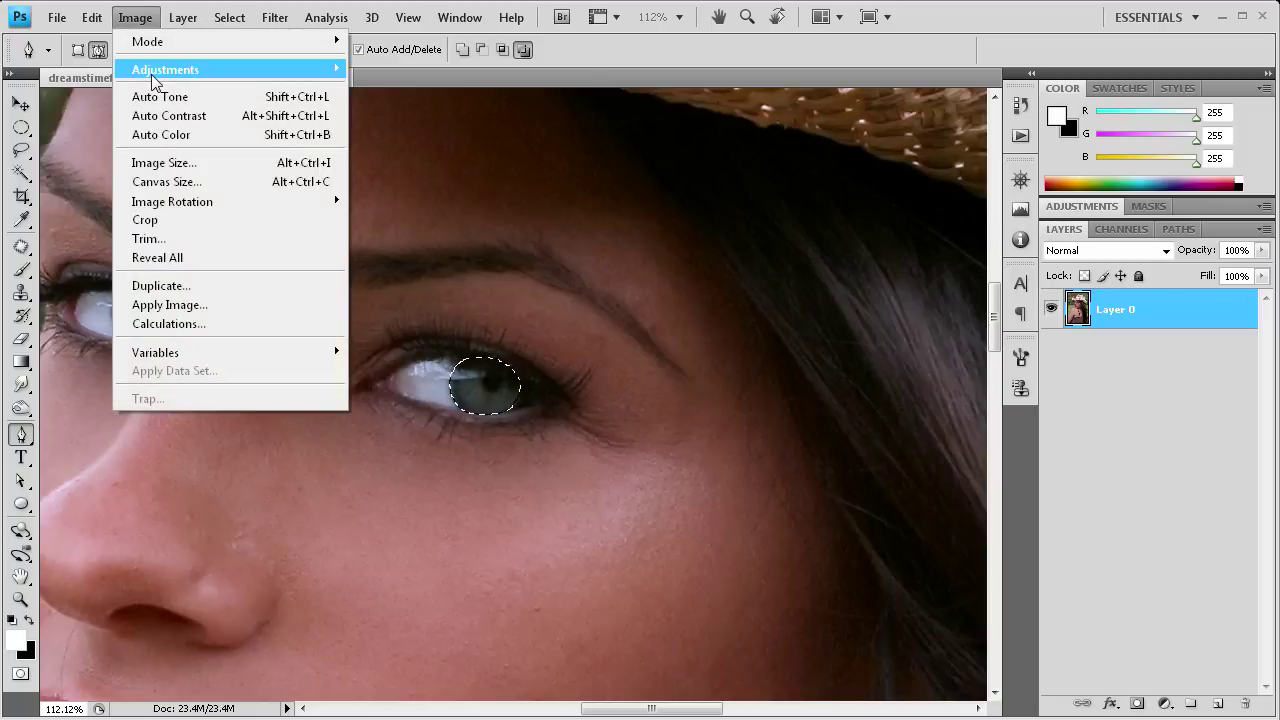
{"action": "mouse_move", "coordinate": [157, 80]}
{"action": "left_click", "coordinate": [385, 106]}
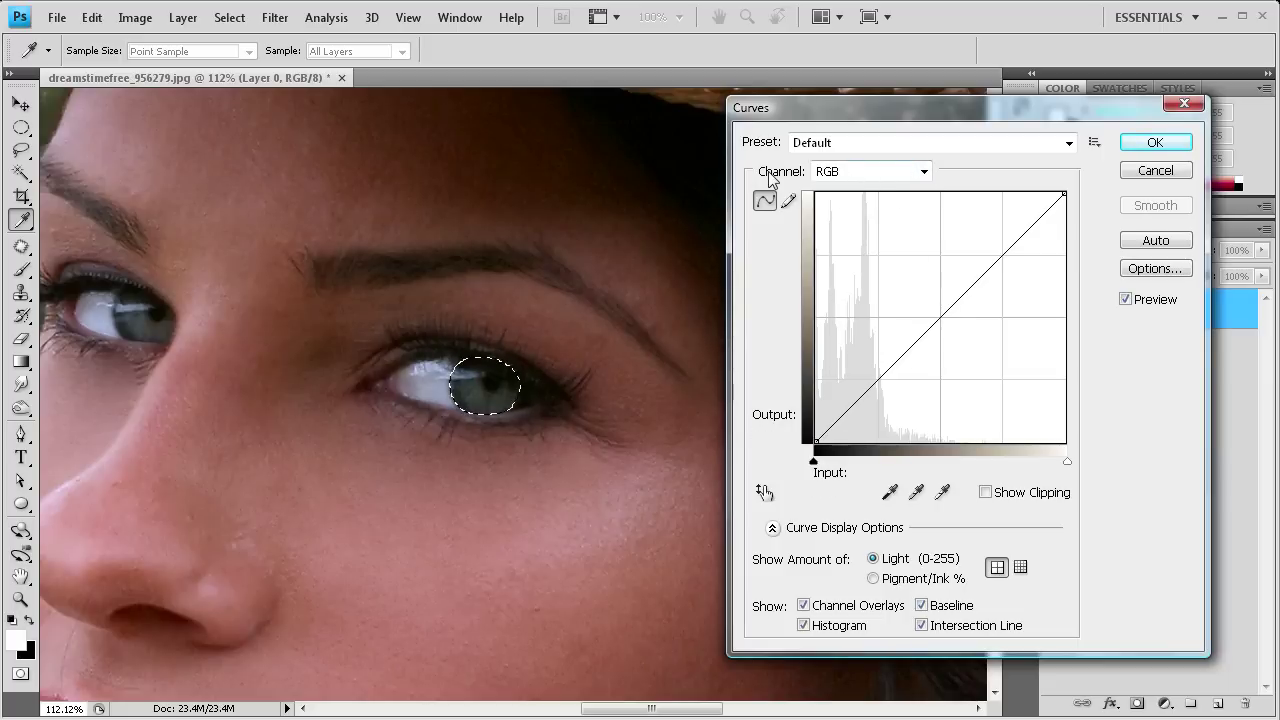
{"action": "left_click_drag", "start_coordinate": [957, 302], "coordinate": [947, 291]}
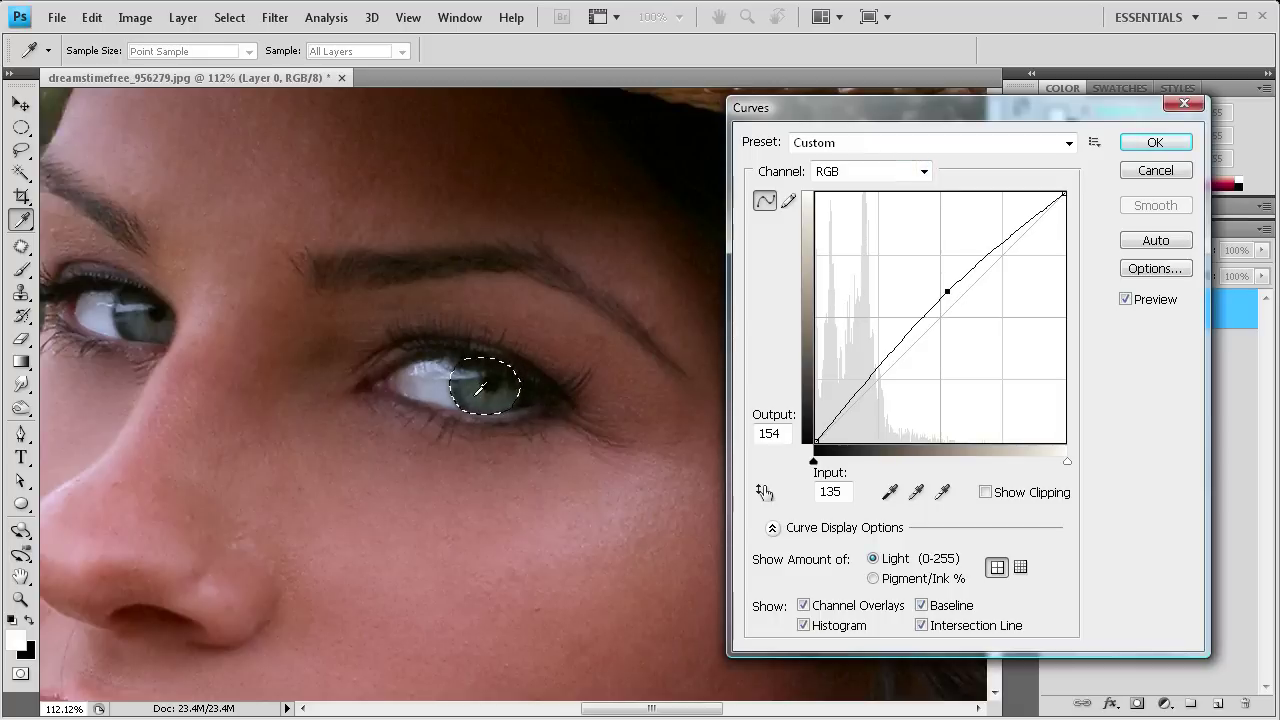
{"action": "left_click", "coordinate": [924, 171]}
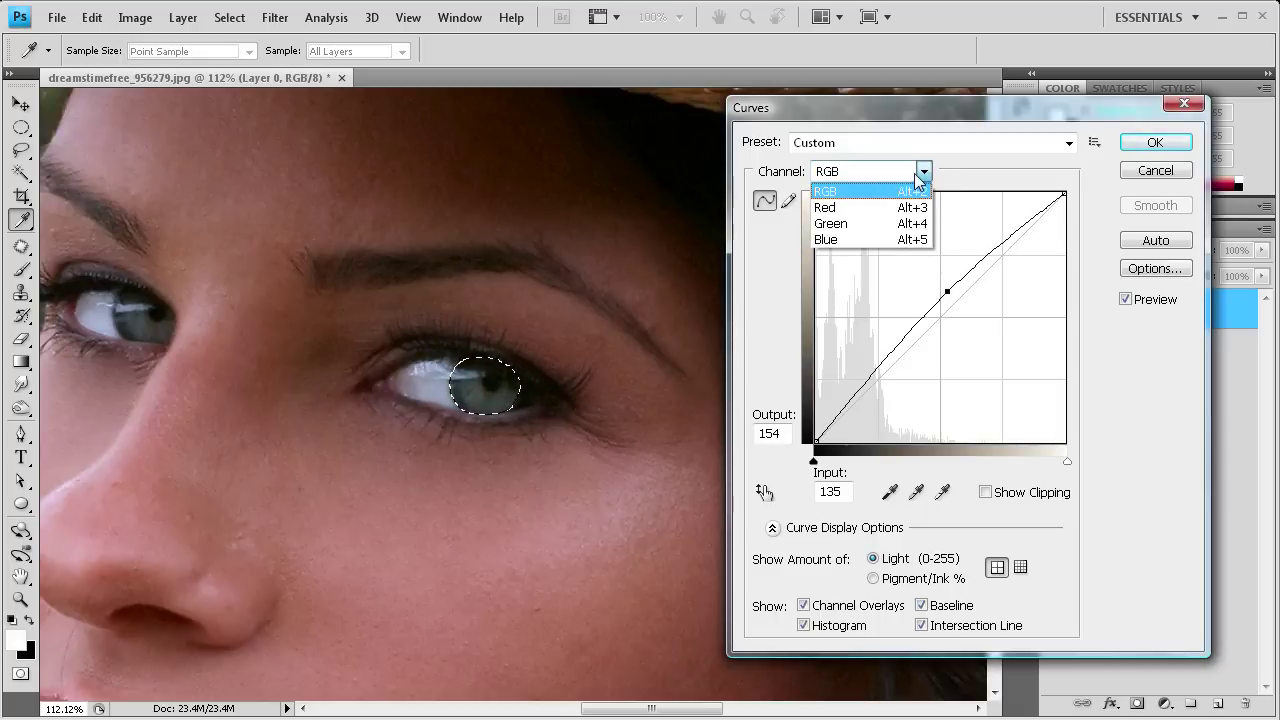
{"action": "left_click", "coordinate": [862, 223]}
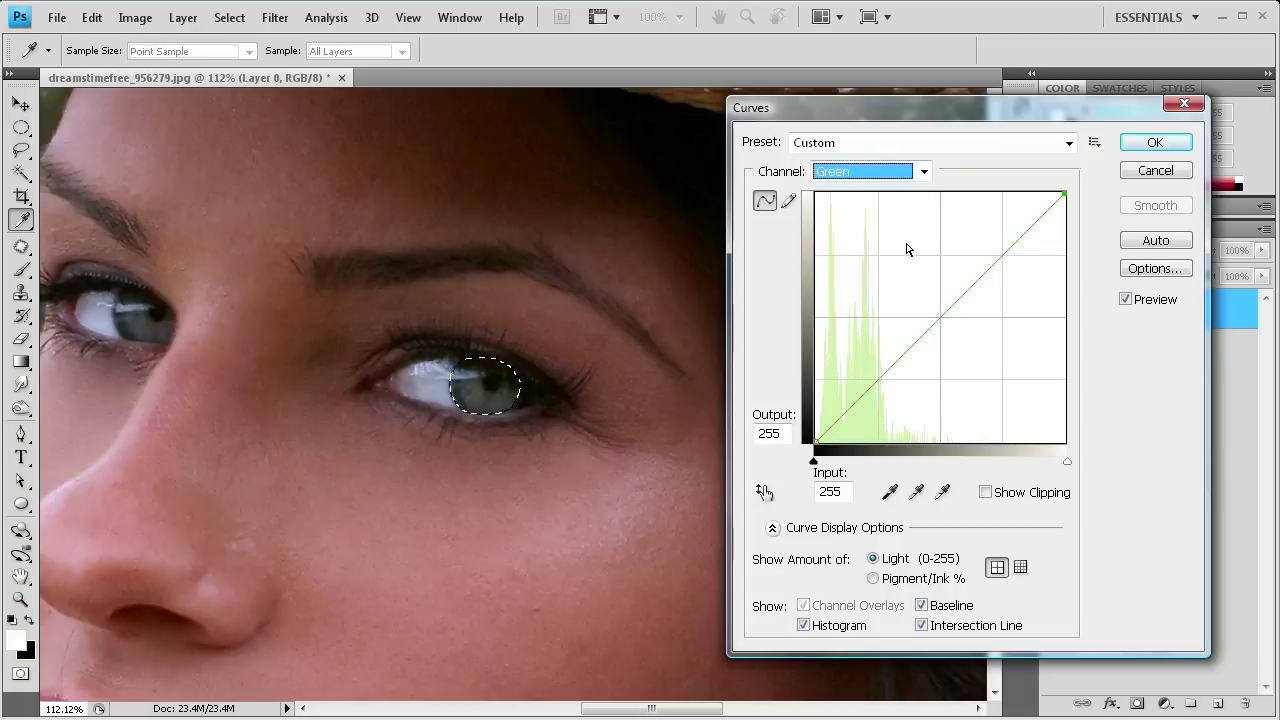
{"action": "left_click_drag", "start_coordinate": [957, 294], "coordinate": [947, 291]}
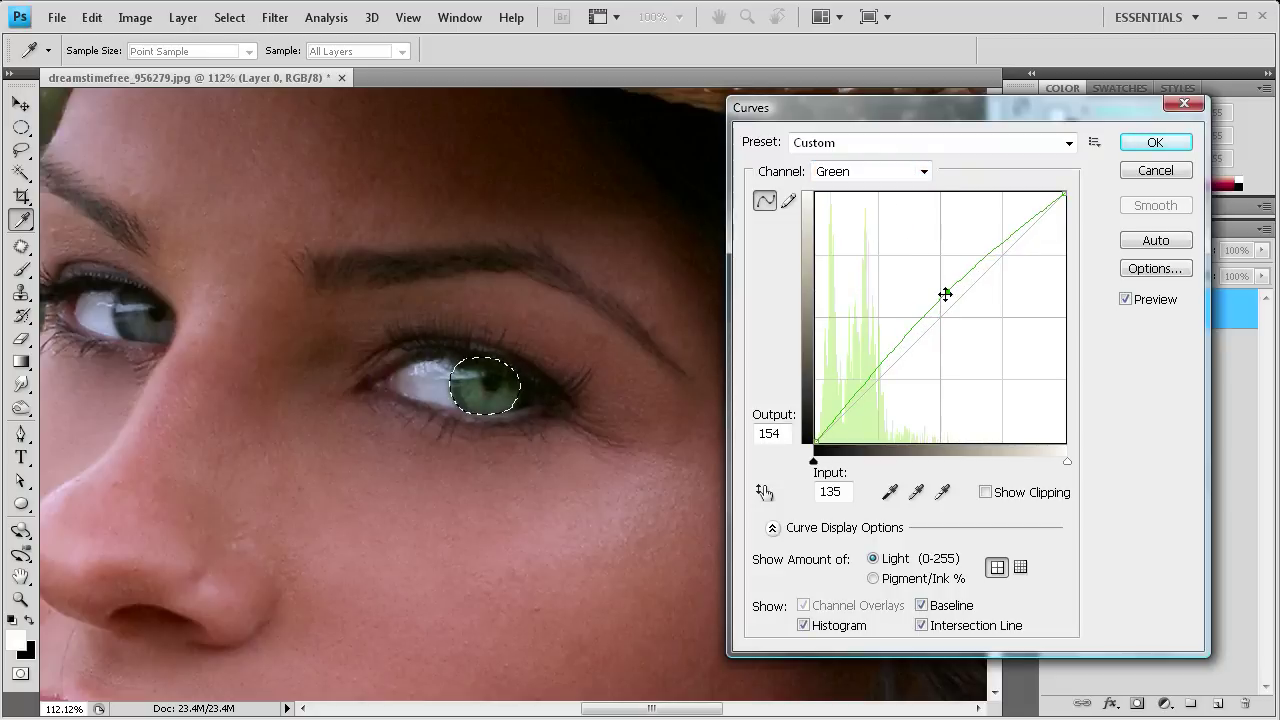
{"action": "left_click_drag", "start_coordinate": [945, 294], "coordinate": [947, 293]}
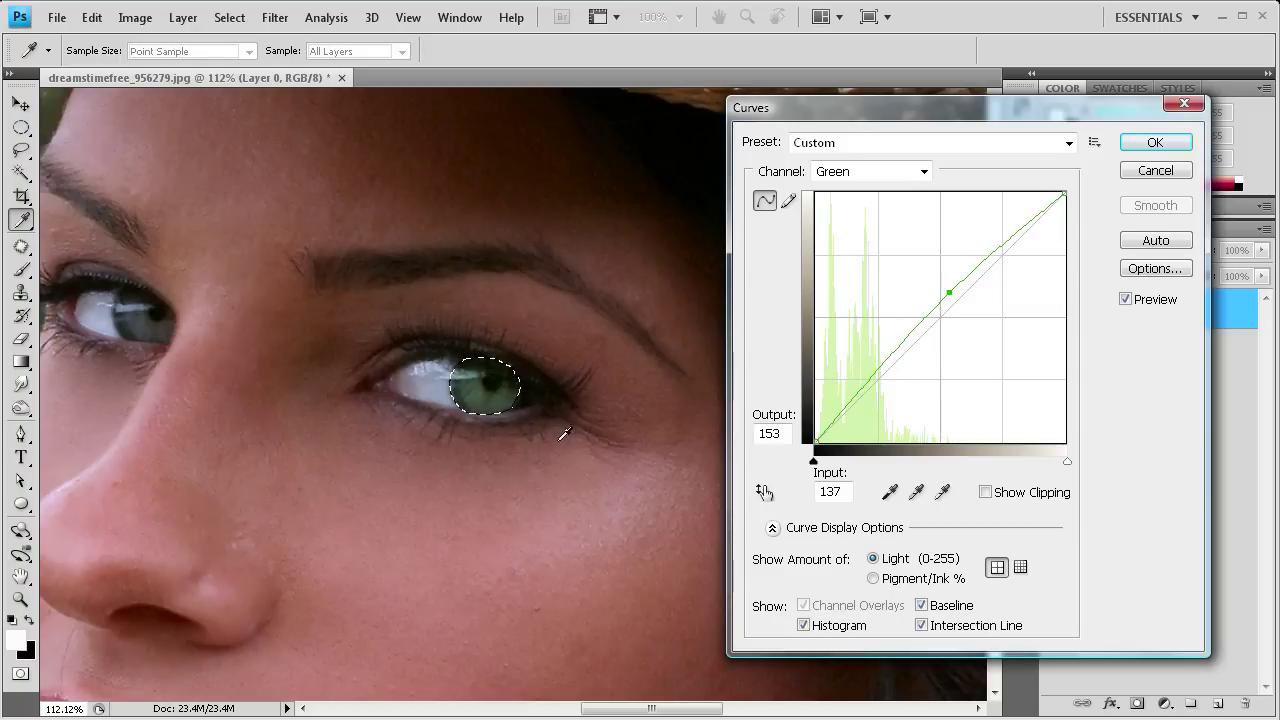
Step: Apply the curves adjustment and drop the iris selection with the Elliptical Marquee
{"action": "left_click", "coordinate": [1152, 143]}
{"action": "key", "text": "p"}
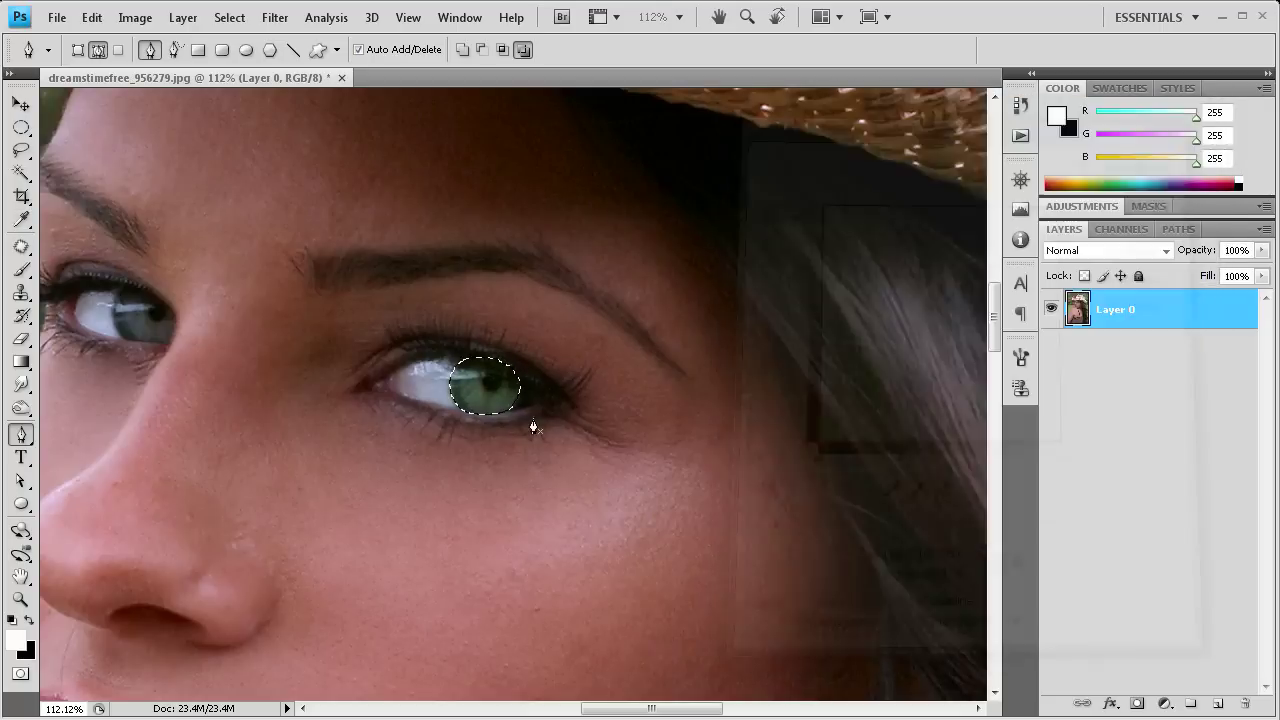
{"action": "left_click", "coordinate": [20, 130]}
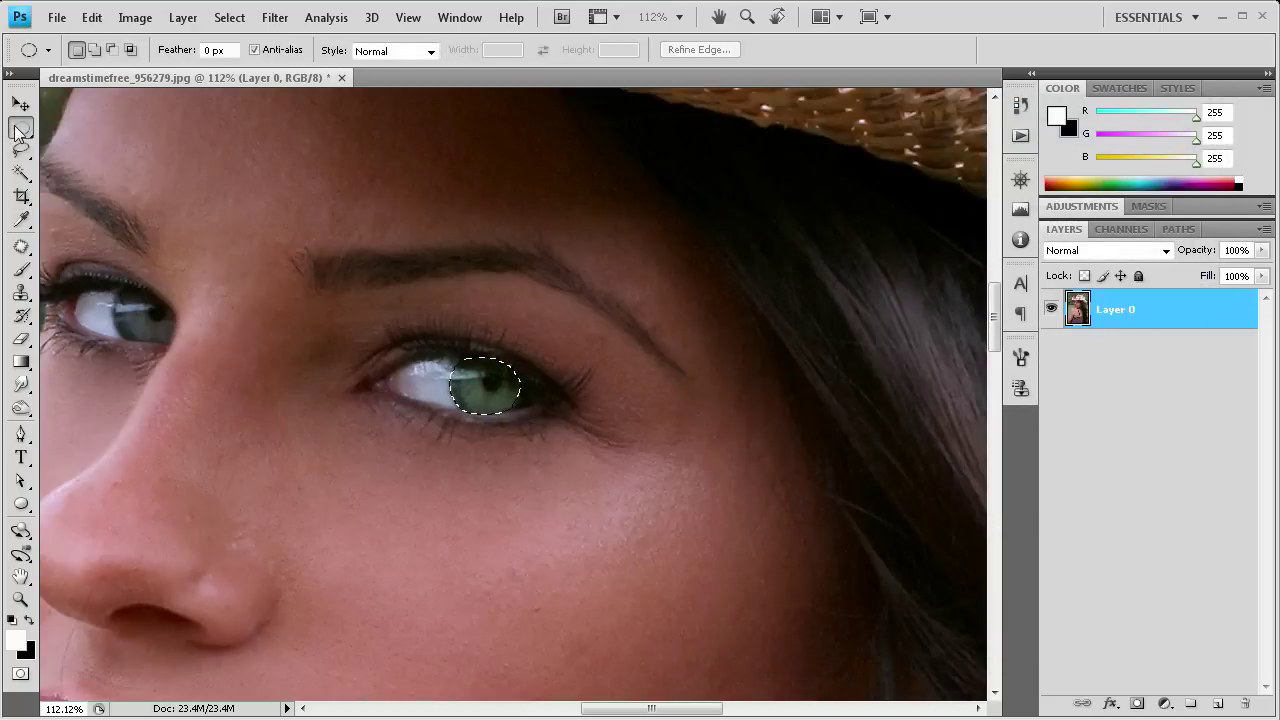
{"action": "left_click", "coordinate": [391, 360]}
Step: Zoom out and back in on the eye, then add a new empty Layer 1
{"action": "scroll", "coordinate": [391, 360], "scroll_direction": "down", "scroll_amount": 1}
{"action": "scroll", "coordinate": [391, 351], "scroll_direction": "down", "scroll_amount": 12}
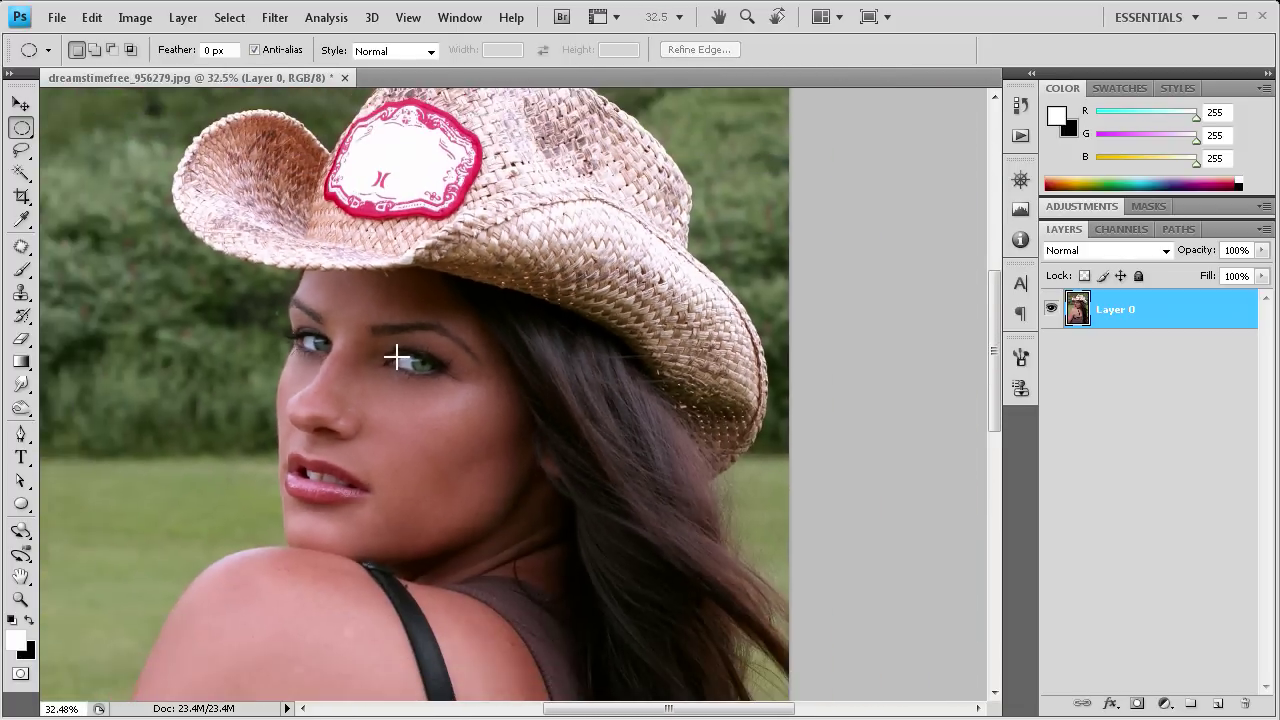
{"action": "key", "text": "alt"}
{"action": "scroll", "coordinate": [425, 368], "scroll_direction": "up", "scroll_amount": 17}
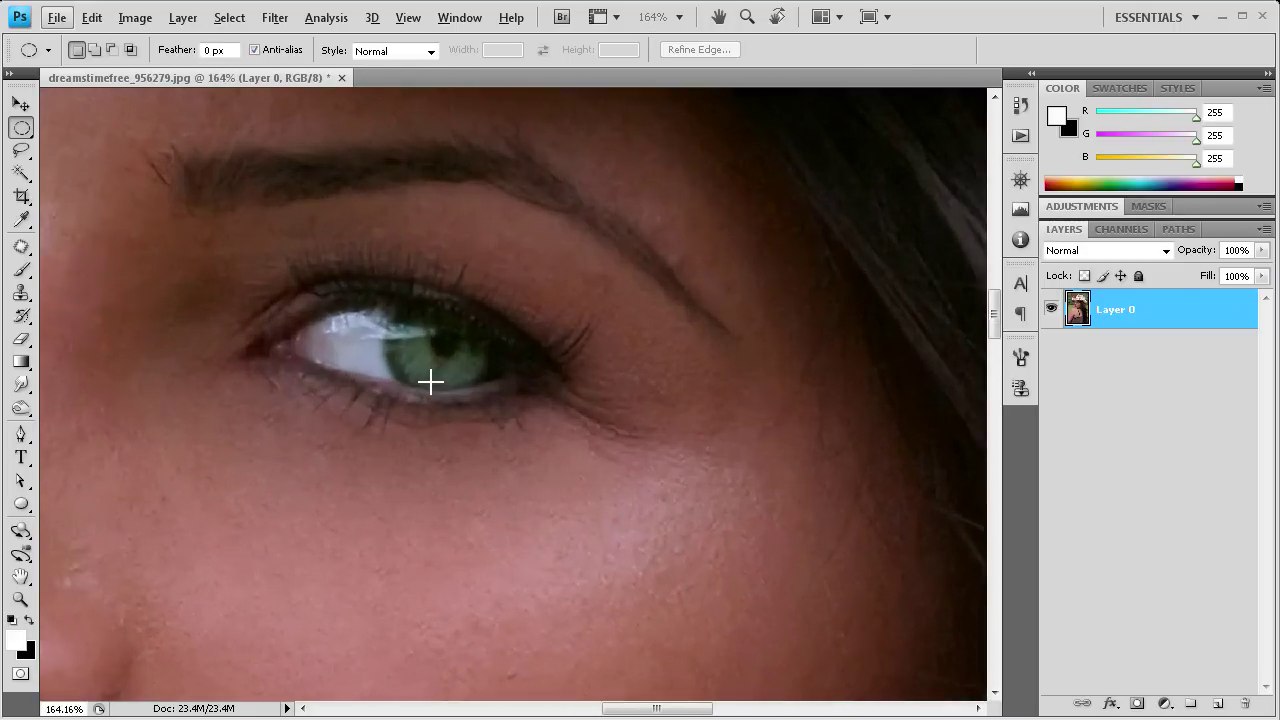
{"action": "scroll", "coordinate": [389, 397], "scroll_direction": "up", "scroll_amount": 2}
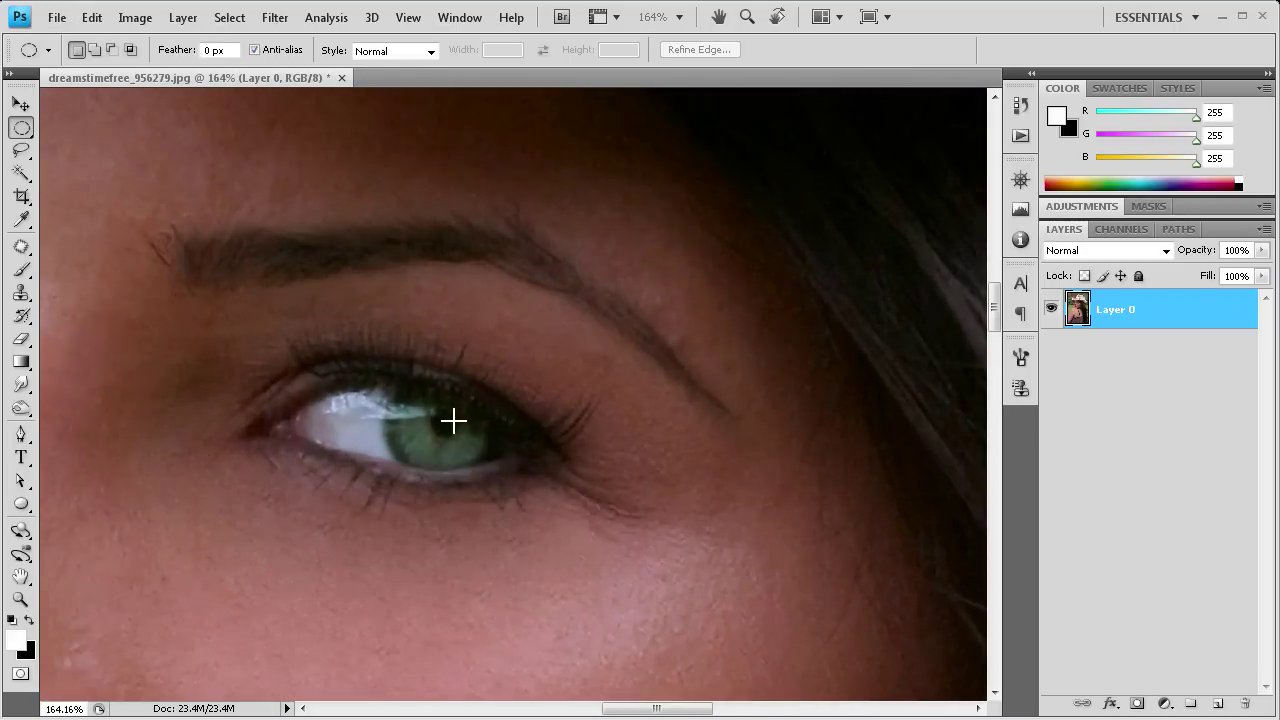
{"action": "left_click", "coordinate": [1218, 702]}
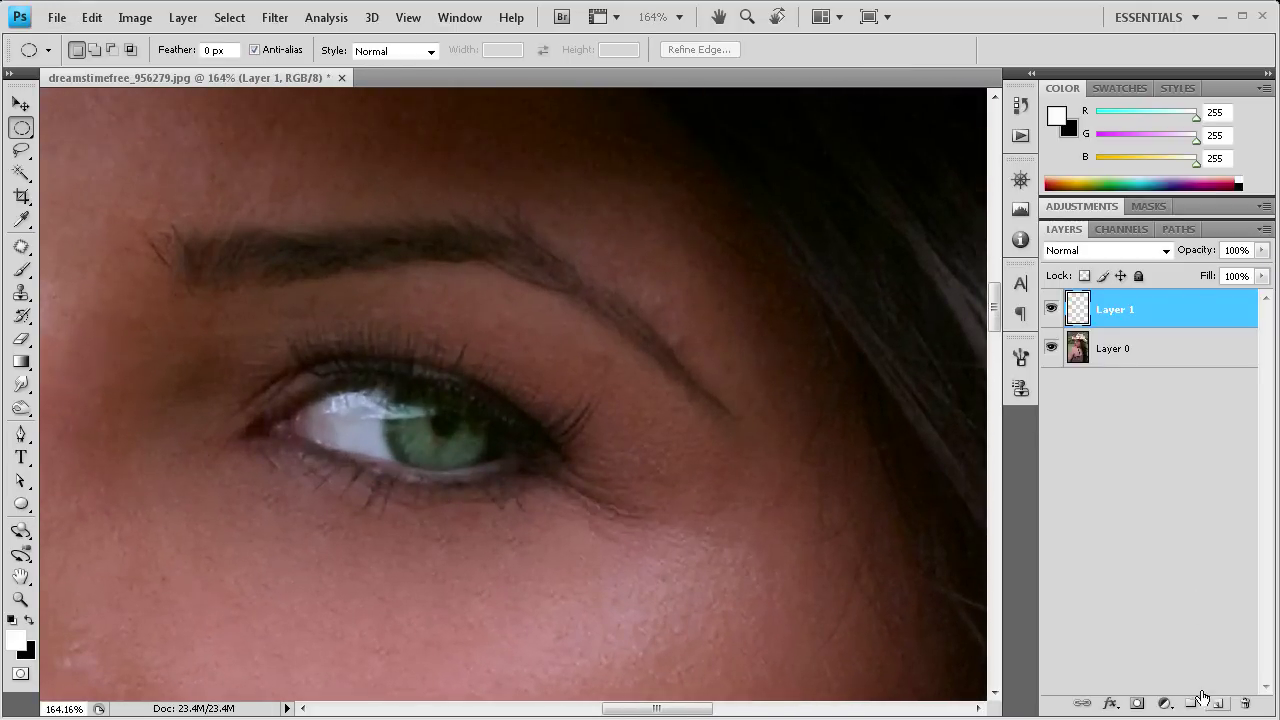
Step: Choose the Elliptical Marquee tool and select a small circle over the pupil
{"action": "right_click", "coordinate": [22, 130]}
{"action": "left_click", "coordinate": [94, 129]}
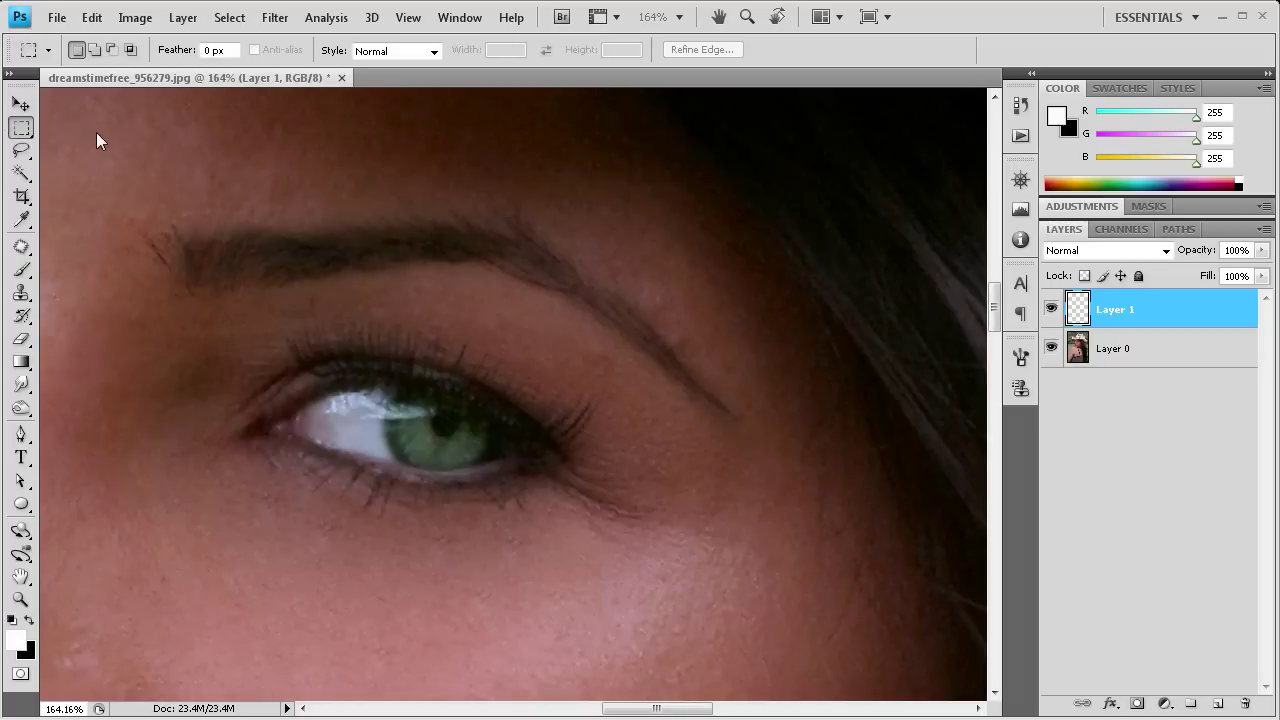
{"action": "right_click", "coordinate": [22, 128]}
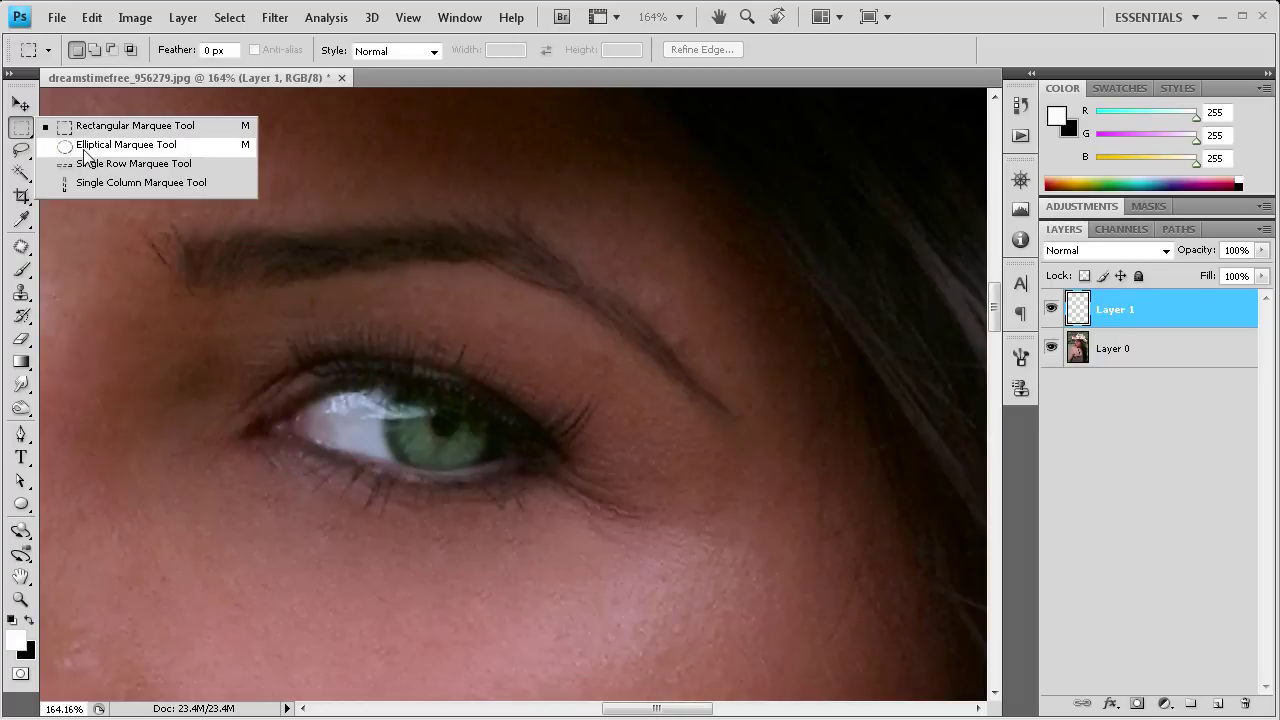
{"action": "left_click", "coordinate": [110, 145]}
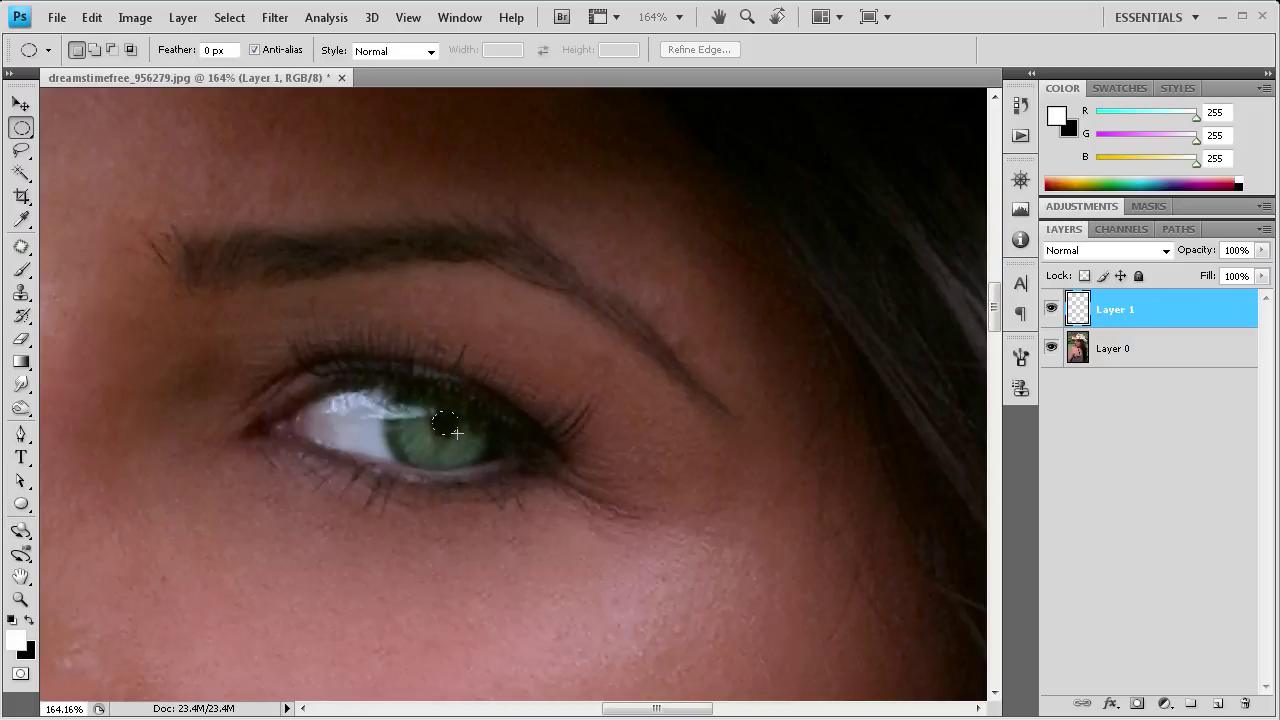
{"action": "left_click_drag", "start_coordinate": [455, 432], "coordinate": [456, 434]}
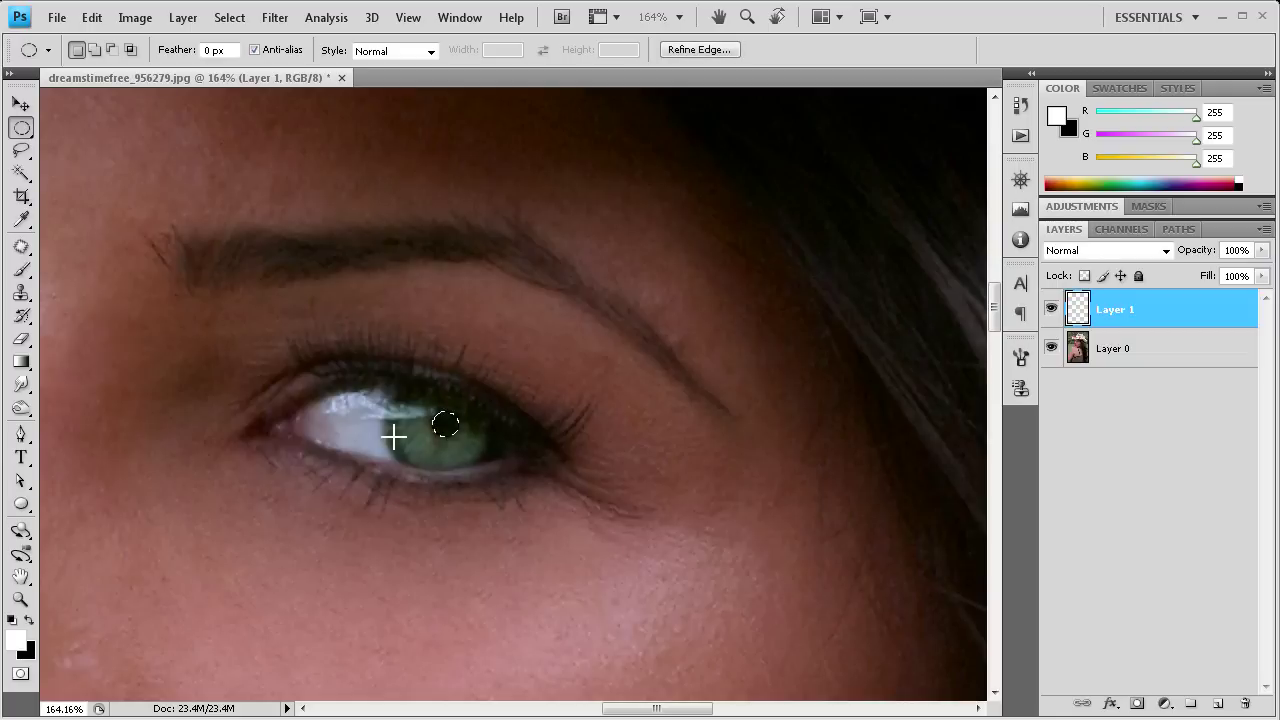
Step: Feather the pupil selection
{"action": "left_click", "coordinate": [228, 22]}
{"action": "mouse_move", "coordinate": [298, 252]}
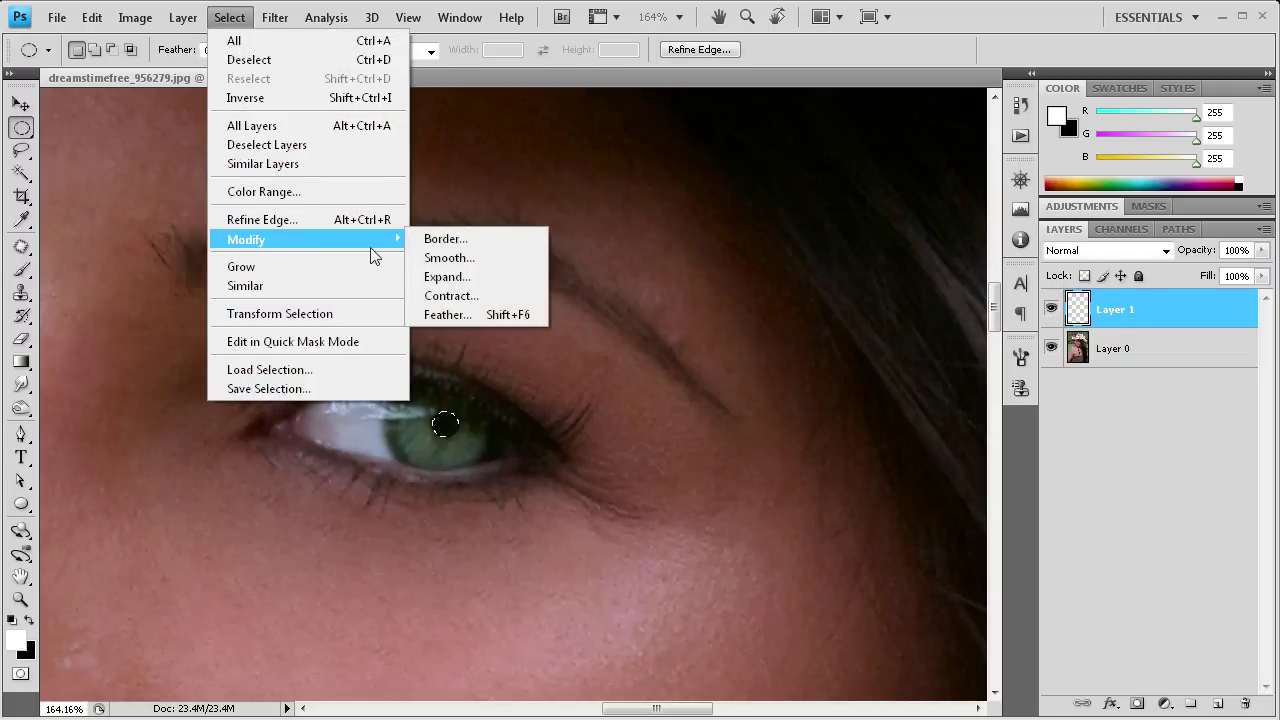
{"action": "left_click", "coordinate": [497, 315]}
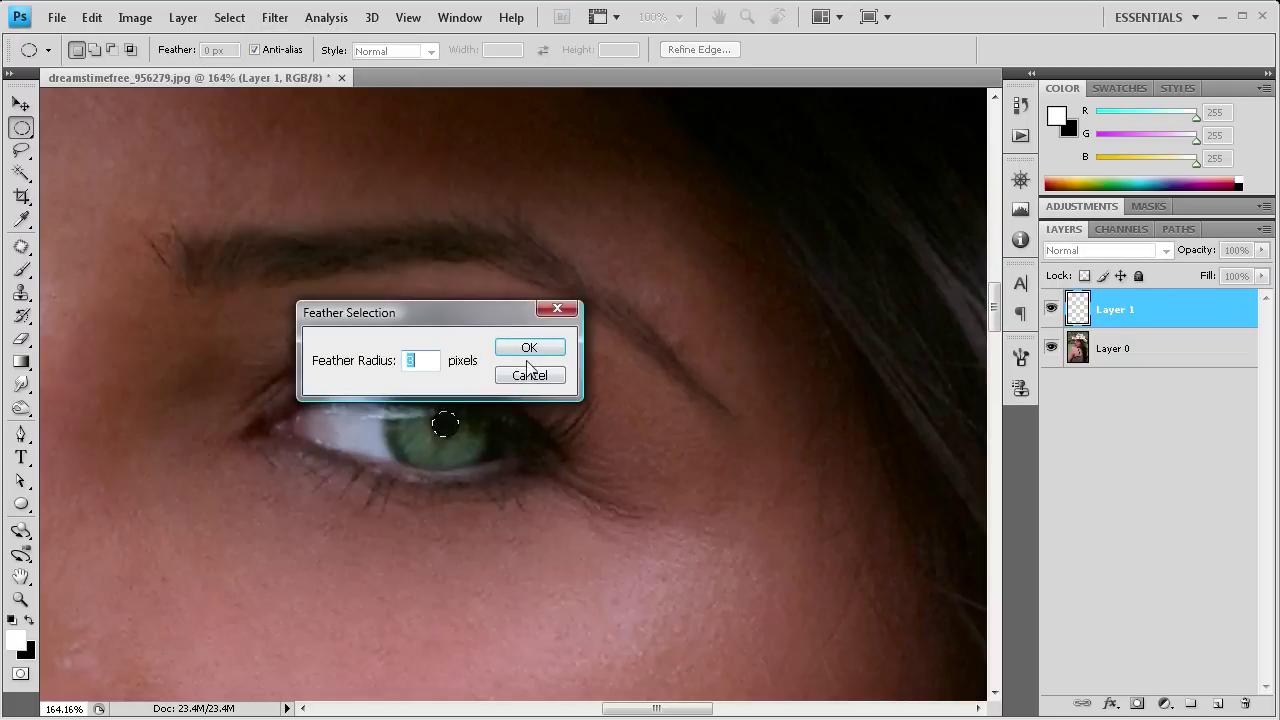
{"action": "left_click", "coordinate": [529, 347]}
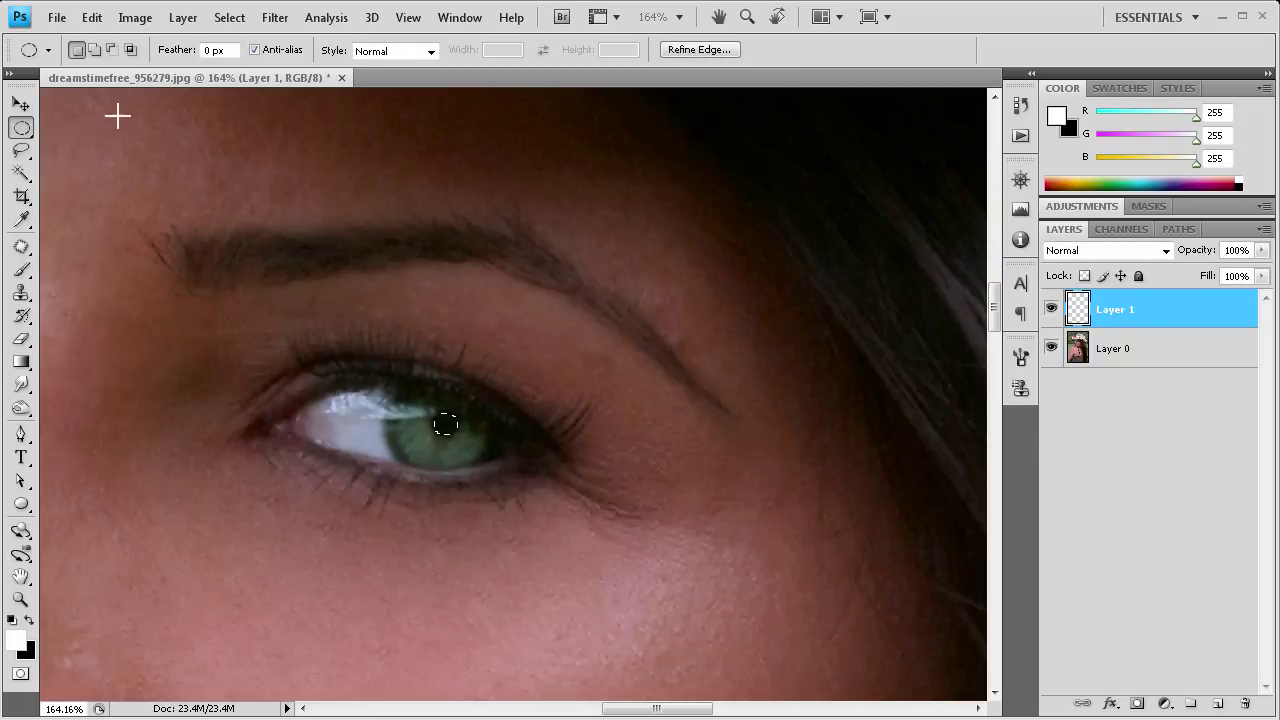
Step: Fill the pupil selection with black 000000, then deselect
{"action": "left_click", "coordinate": [91, 17]}
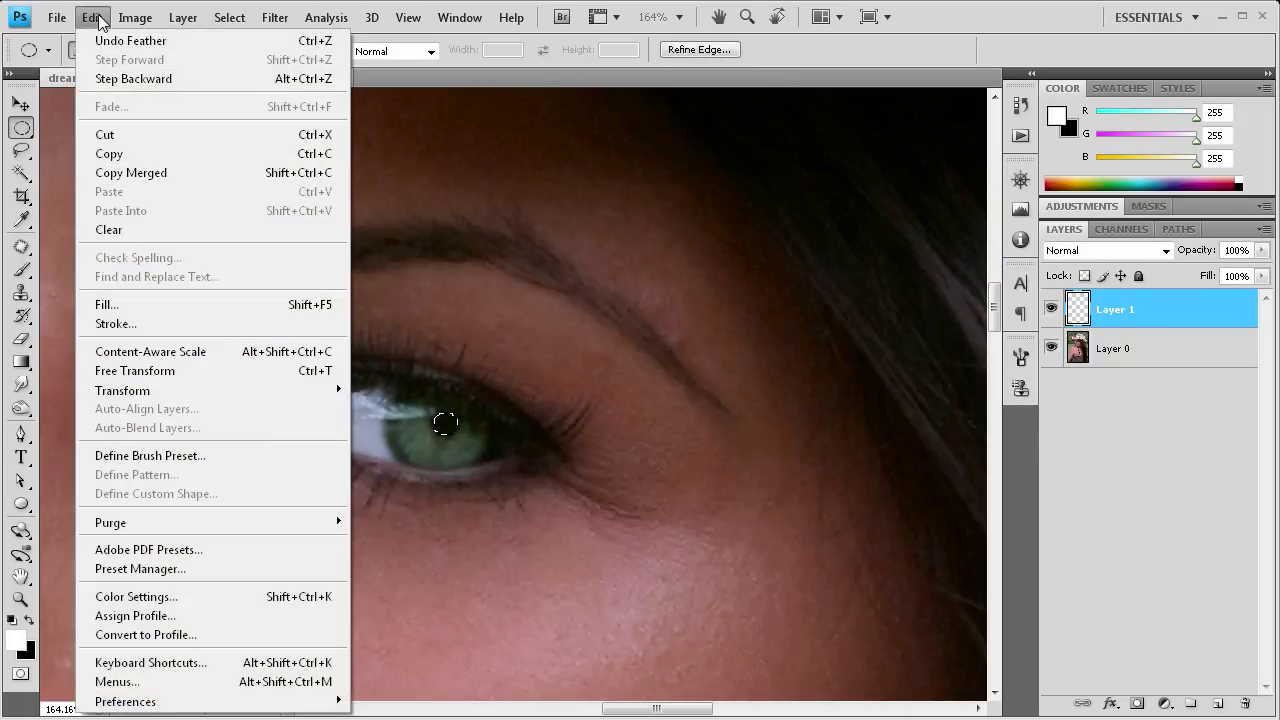
{"action": "left_click", "coordinate": [164, 301]}
{"action": "left_click", "coordinate": [485, 320]}
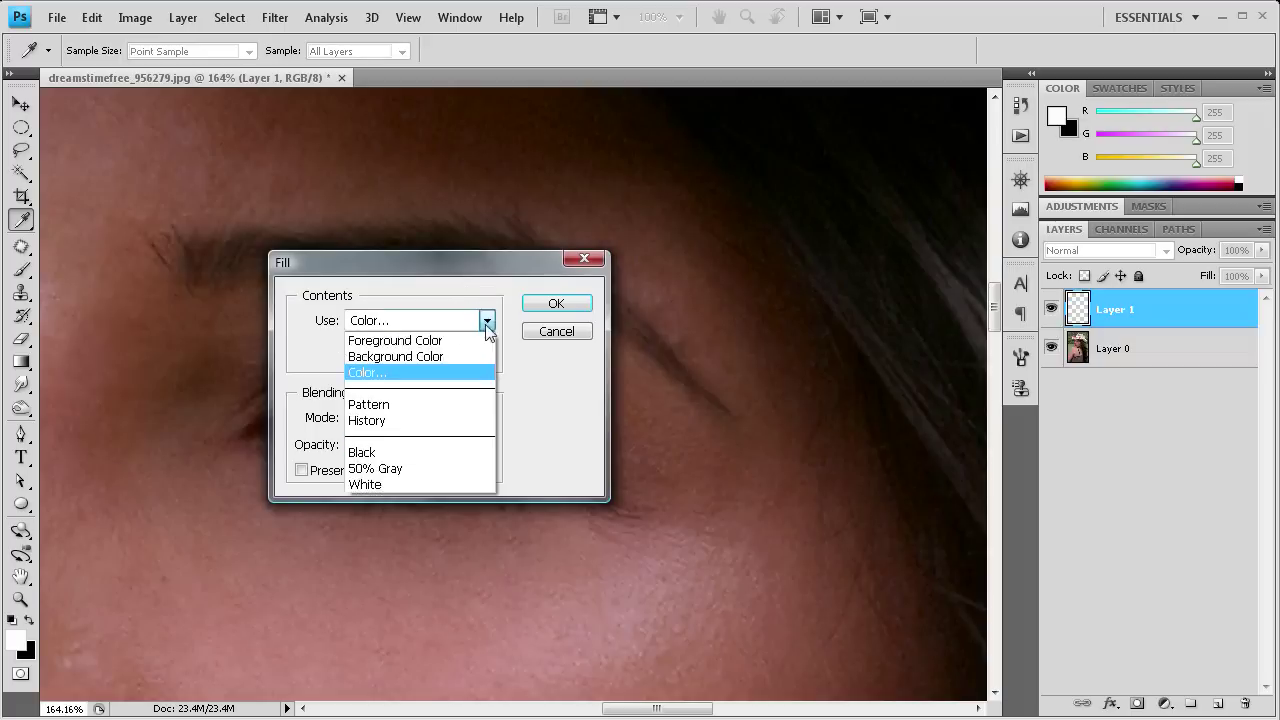
{"action": "left_click", "coordinate": [416, 373]}
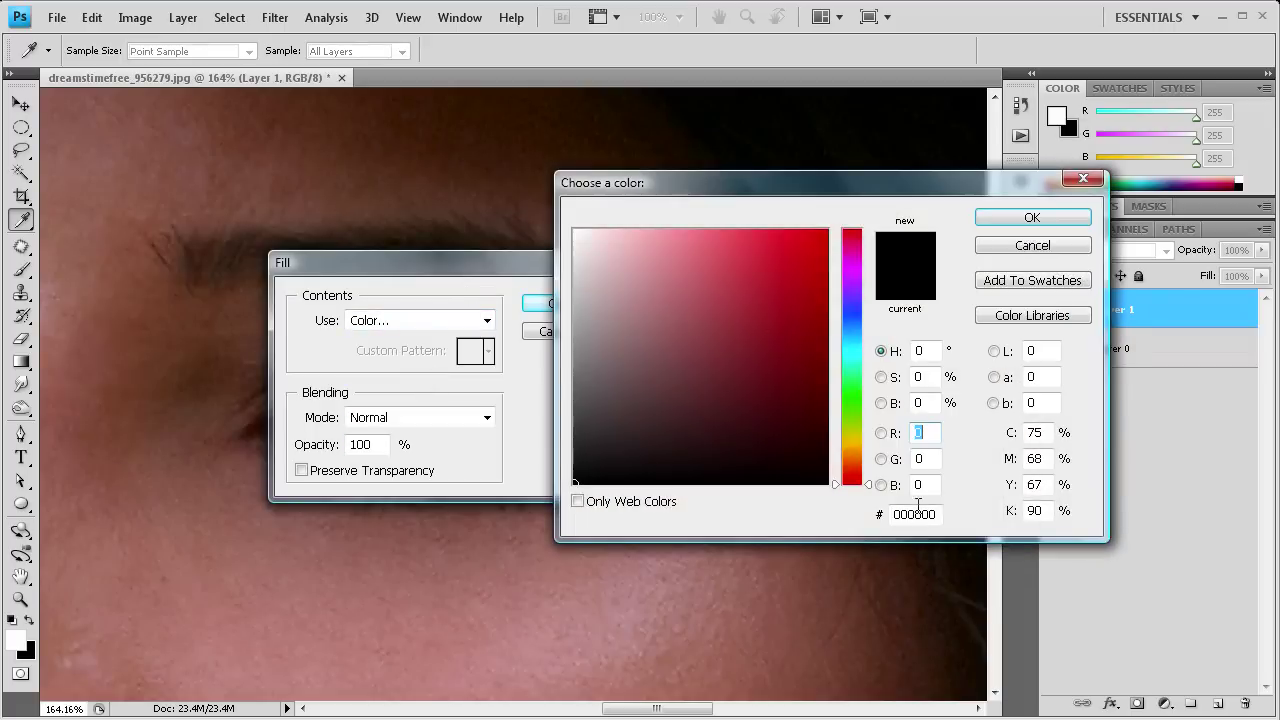
{"action": "left_click", "coordinate": [1057, 215]}
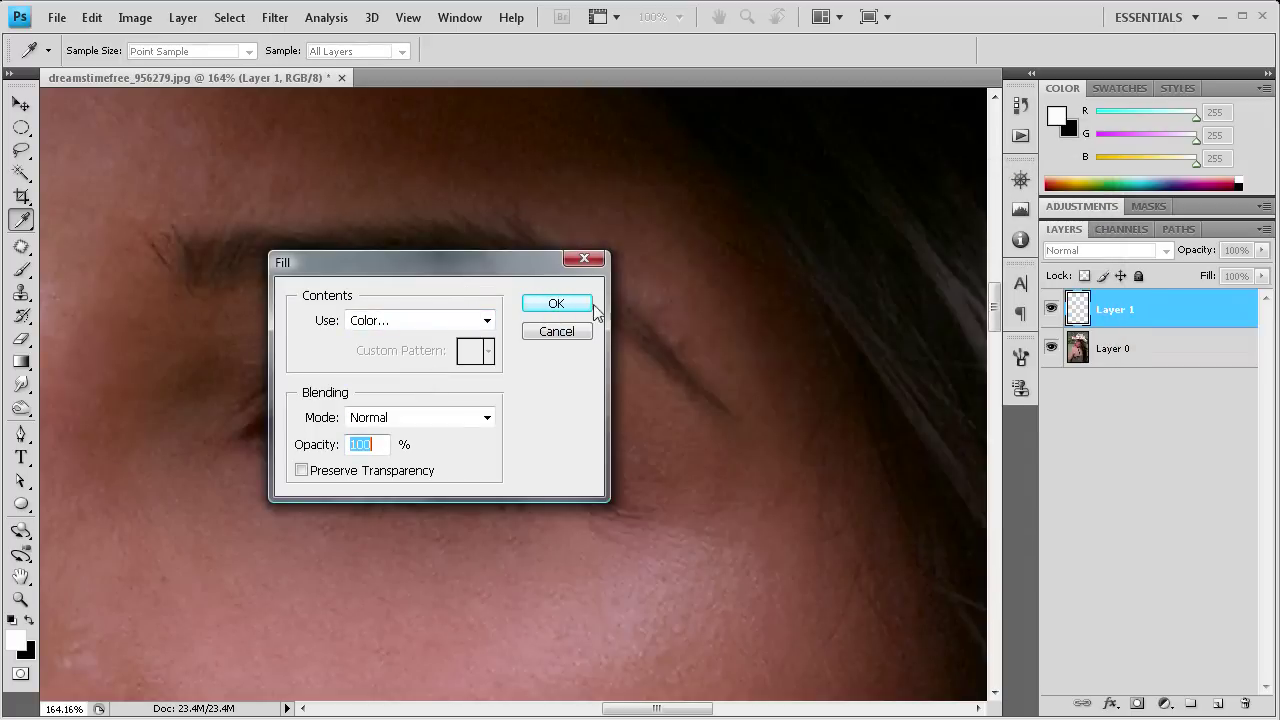
{"action": "left_click", "coordinate": [566, 304]}
{"action": "key", "text": "m"}
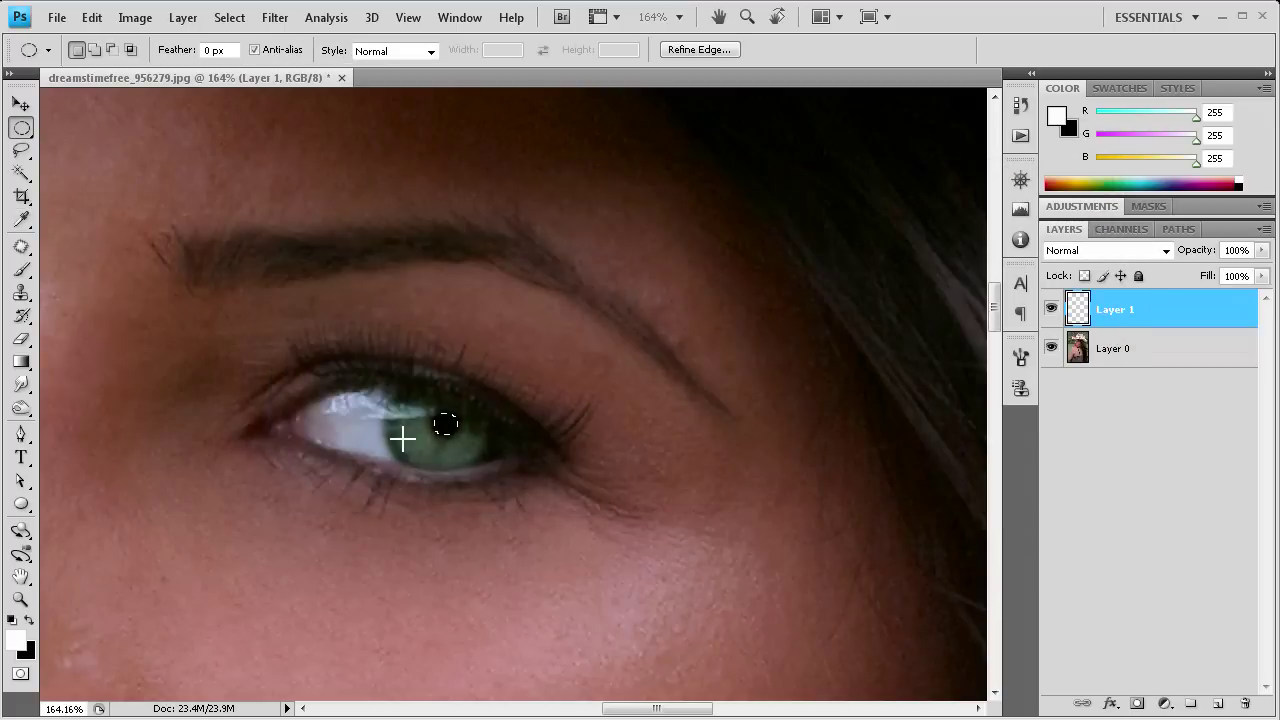
{"action": "key", "text": "ctrl+d"}
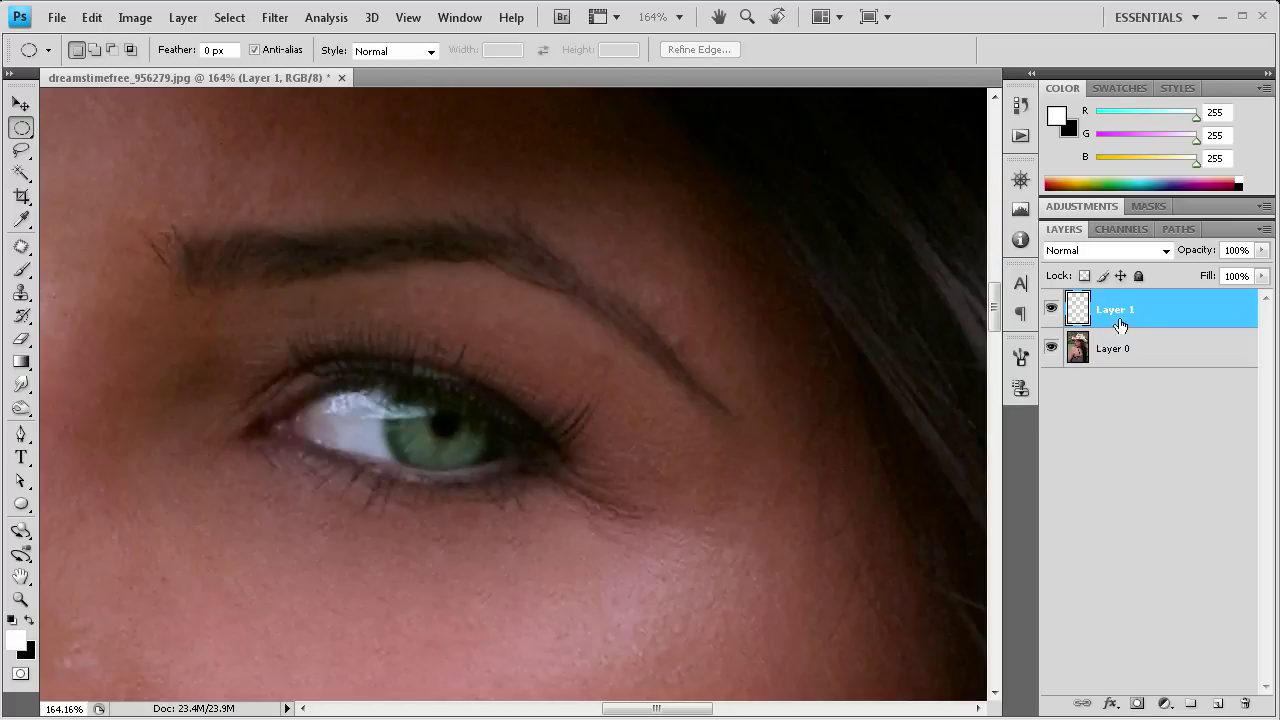
Step: Rename Layer 1 to 'pupil' and add a new empty layer above it
{"action": "double_click", "coordinate": [1114, 310]}
{"action": "type", "text": "pupil"}
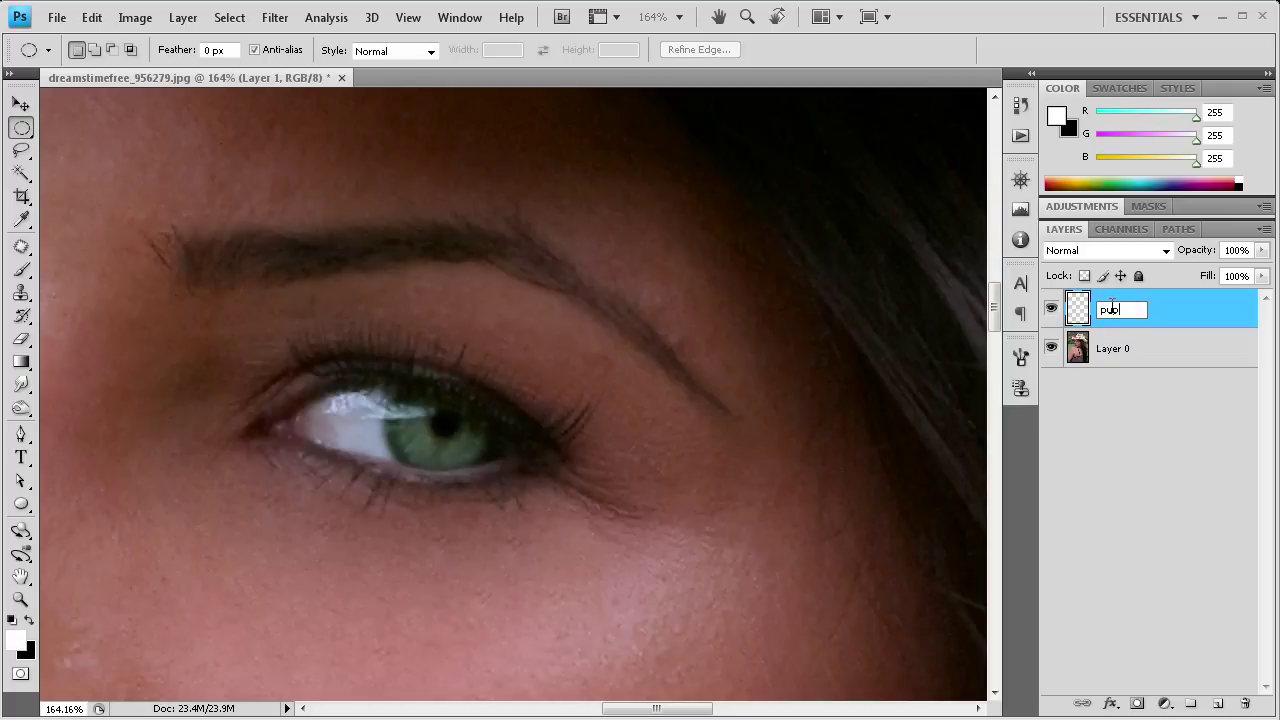
{"action": "left_click", "coordinate": [1142, 477]}
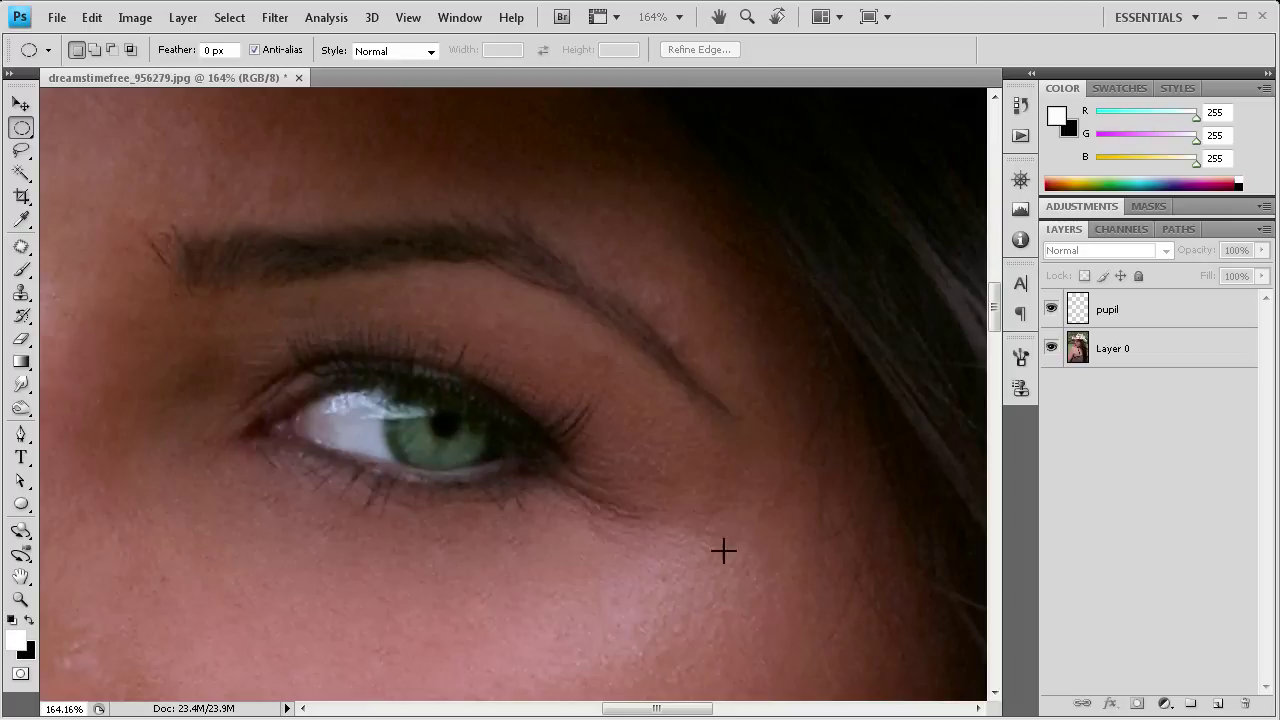
{"action": "left_click", "coordinate": [1217, 703]}
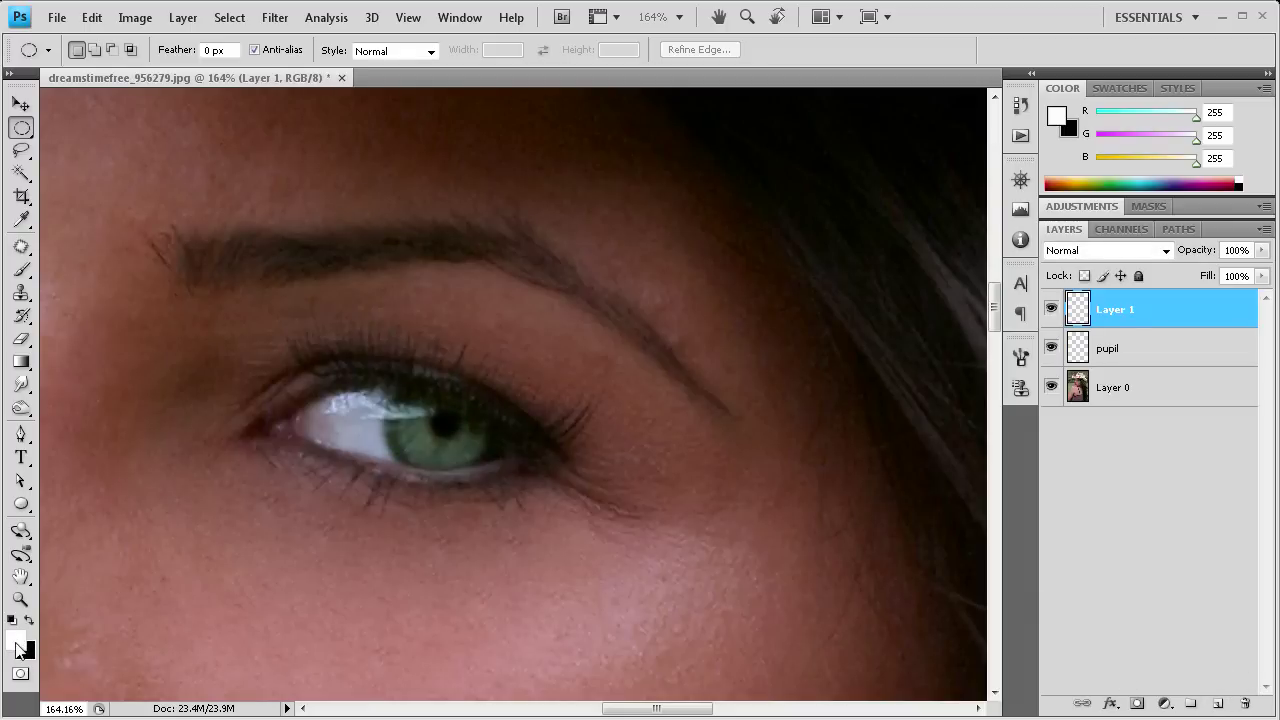
Step: Paint a white highlight dot with a 4 px brush and set that layer to 65% opacity
{"action": "left_click", "coordinate": [22, 270]}
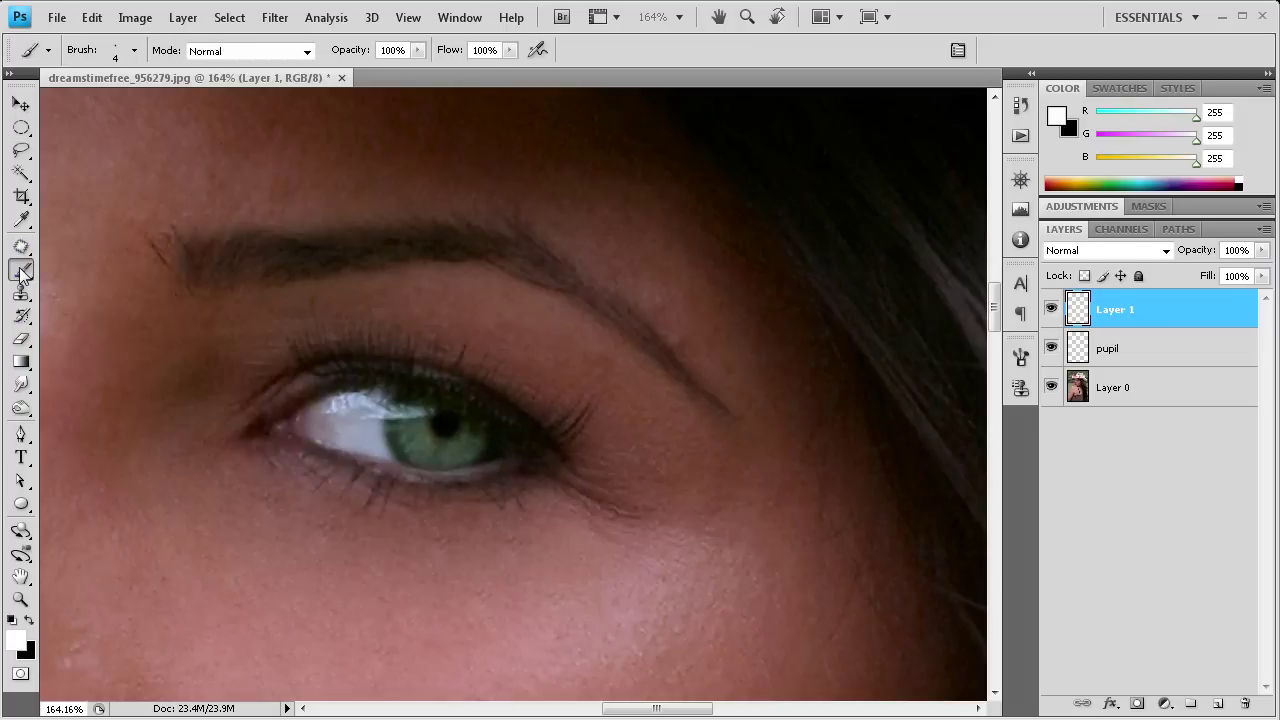
{"action": "left_click", "coordinate": [134, 50]}
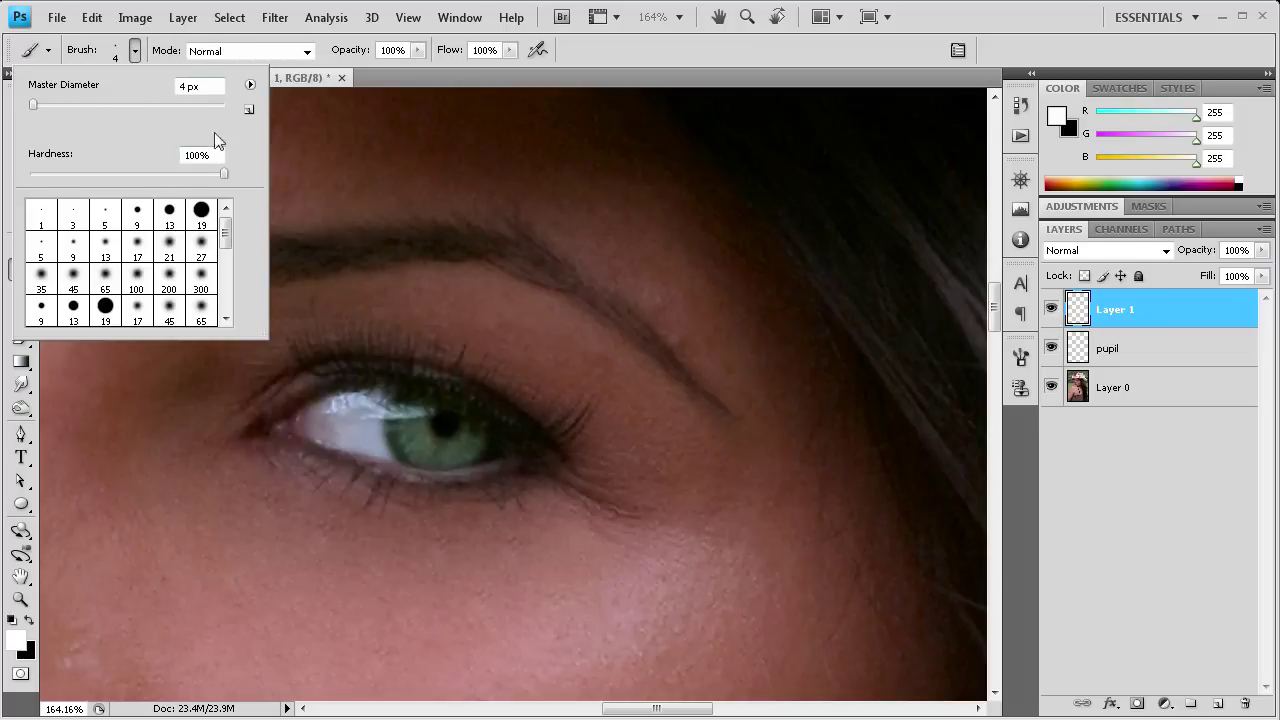
{"action": "left_click", "coordinate": [616, 66]}
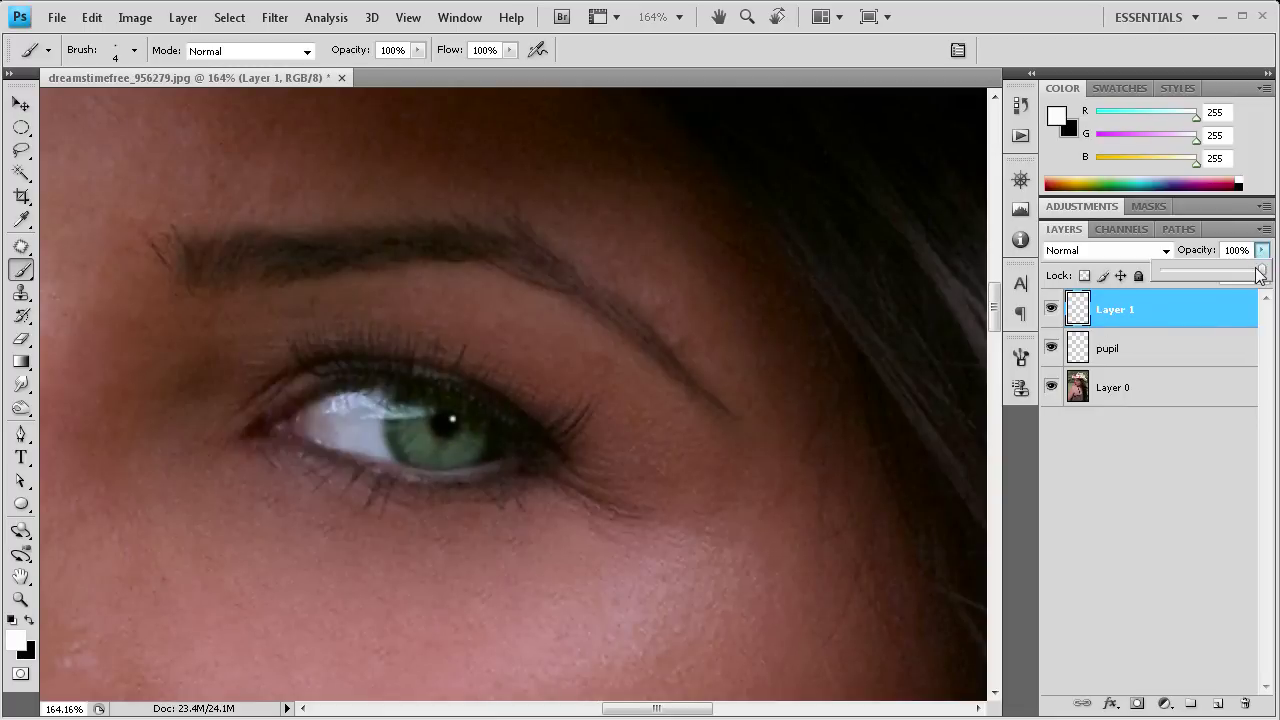
{"action": "left_click_drag", "start_coordinate": [1258, 270], "coordinate": [1234, 271]}
{"action": "left_click_drag", "start_coordinate": [1221, 270], "coordinate": [1220, 270]}
{"action": "scroll", "coordinate": [400, 425], "scroll_direction": "down", "scroll_amount": 3}
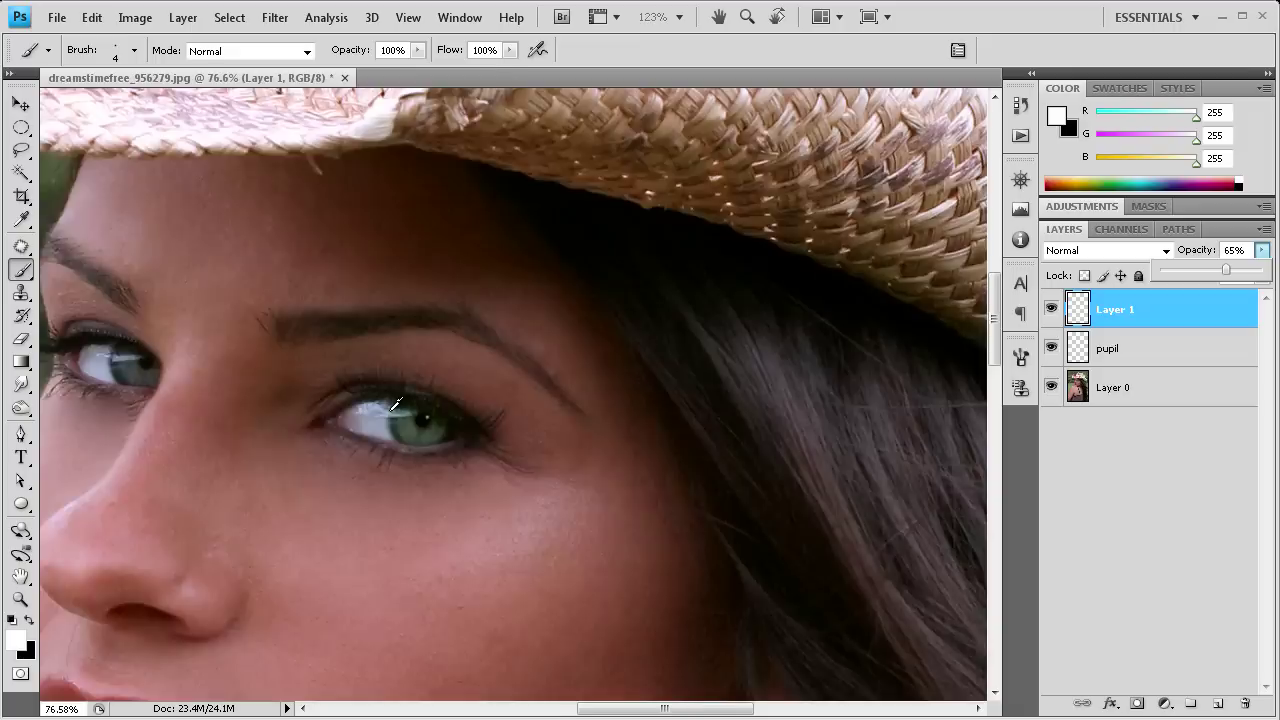
{"action": "scroll", "coordinate": [395, 403], "scroll_direction": "down", "scroll_amount": 2}
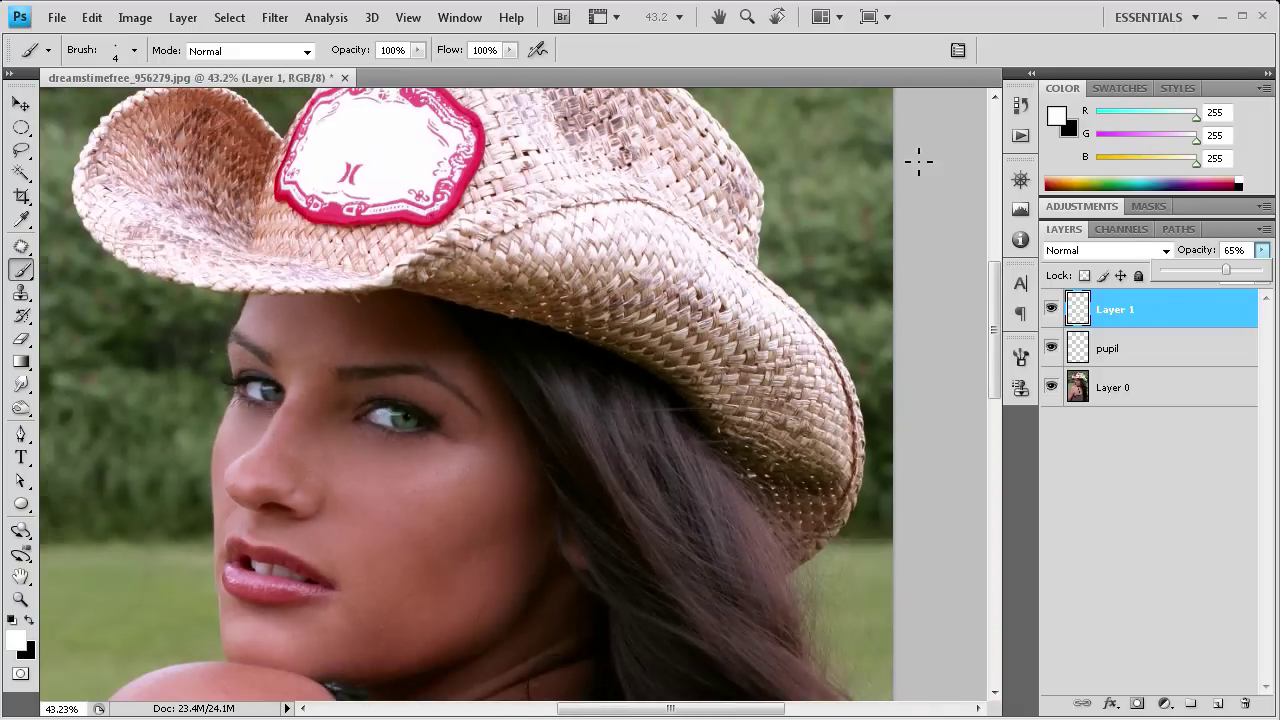
{"action": "left_click", "coordinate": [1020, 104]}
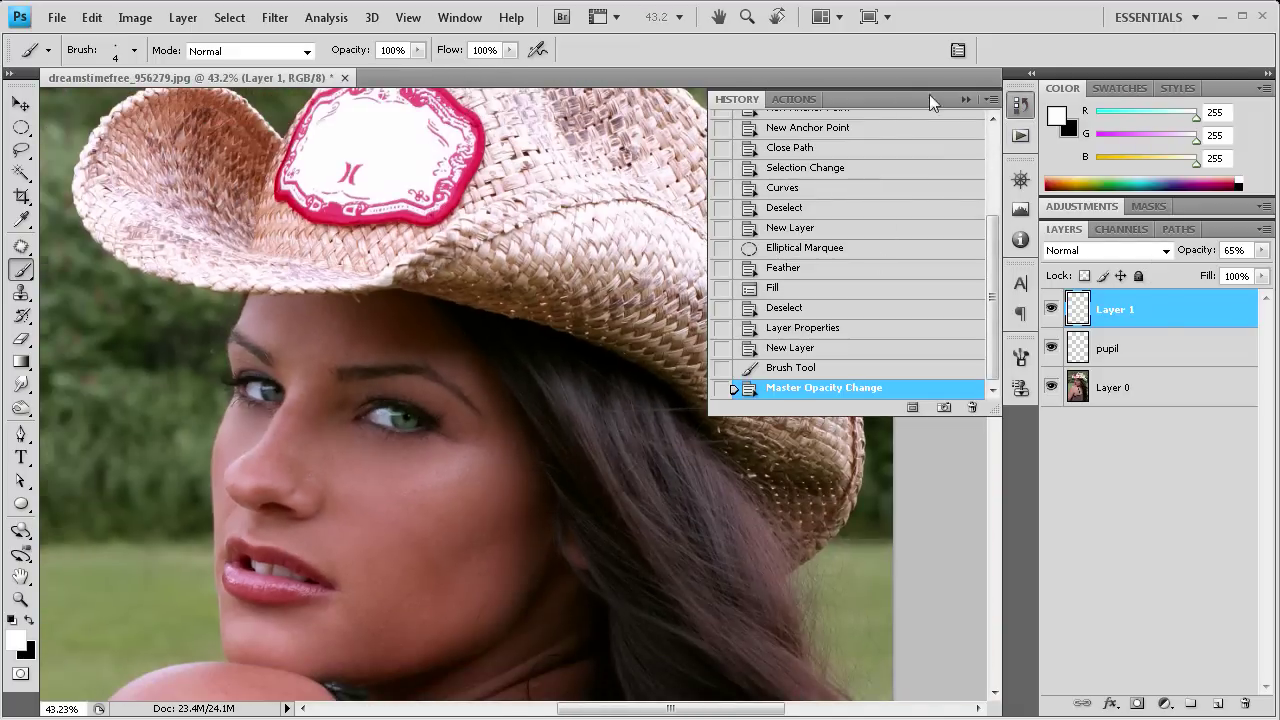
{"action": "scroll", "coordinate": [805, 255], "scroll_direction": "up", "scroll_amount": 5}
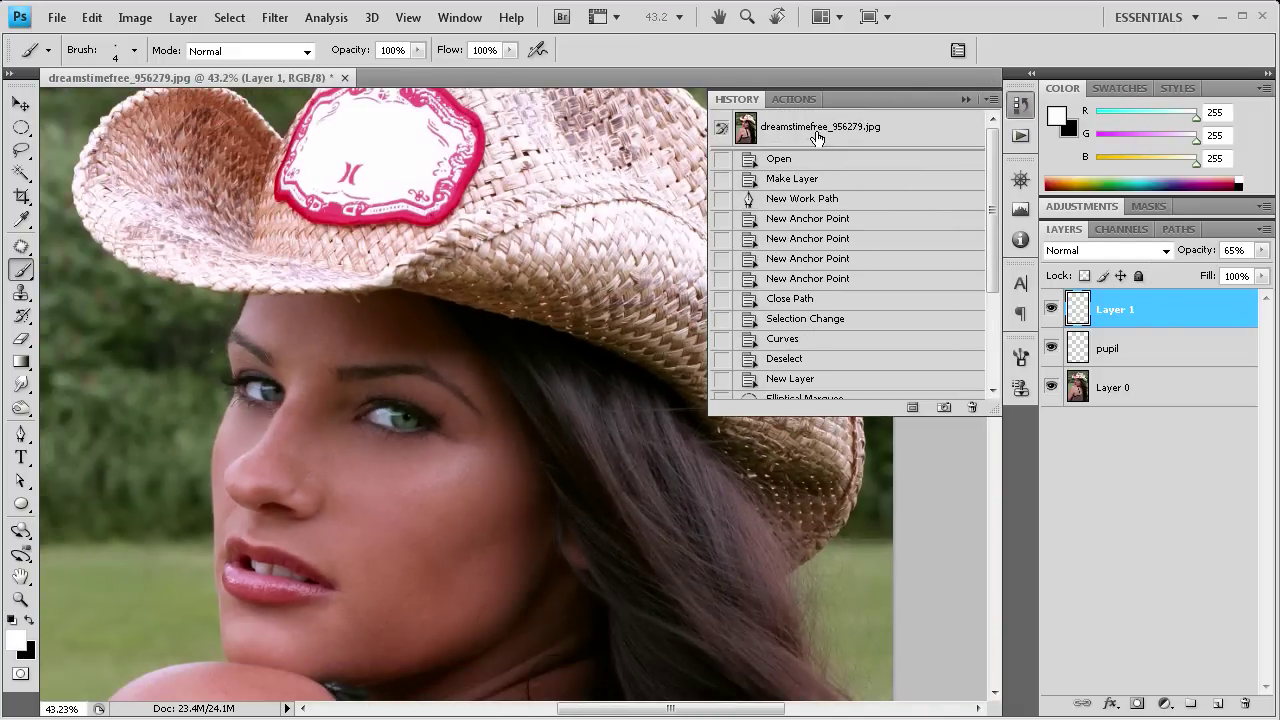
{"action": "left_click", "coordinate": [817, 130]}
{"action": "scroll", "coordinate": [820, 280], "scroll_direction": "down", "scroll_amount": 5}
{"action": "left_click", "coordinate": [803, 388]}
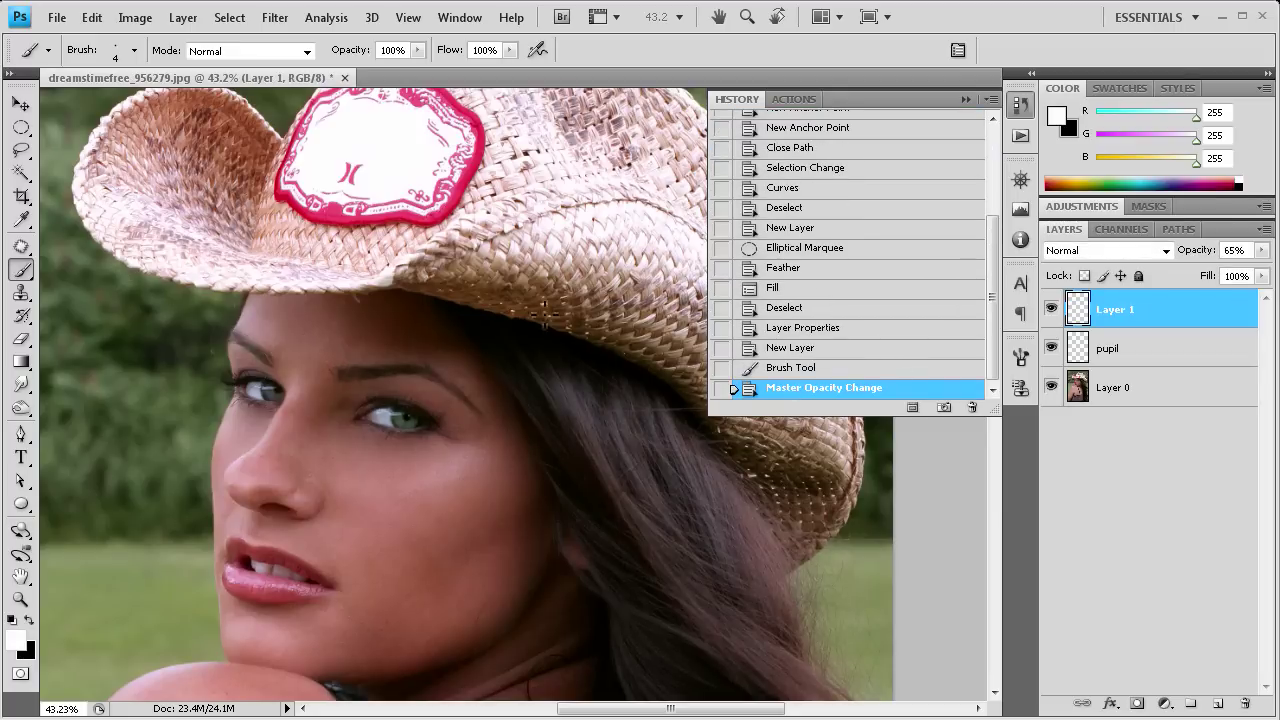
{"action": "left_click", "coordinate": [965, 101]}
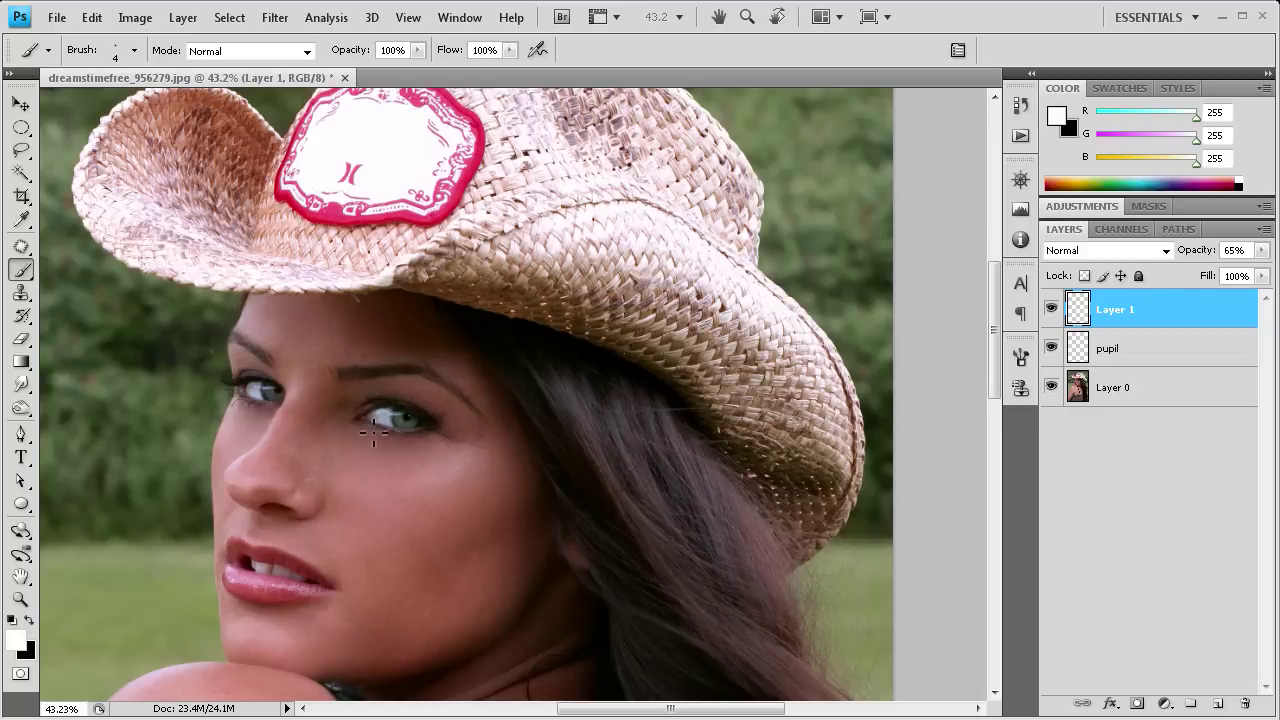
{"action": "scroll", "coordinate": [323, 491], "scroll_direction": "up", "scroll_amount": 4}
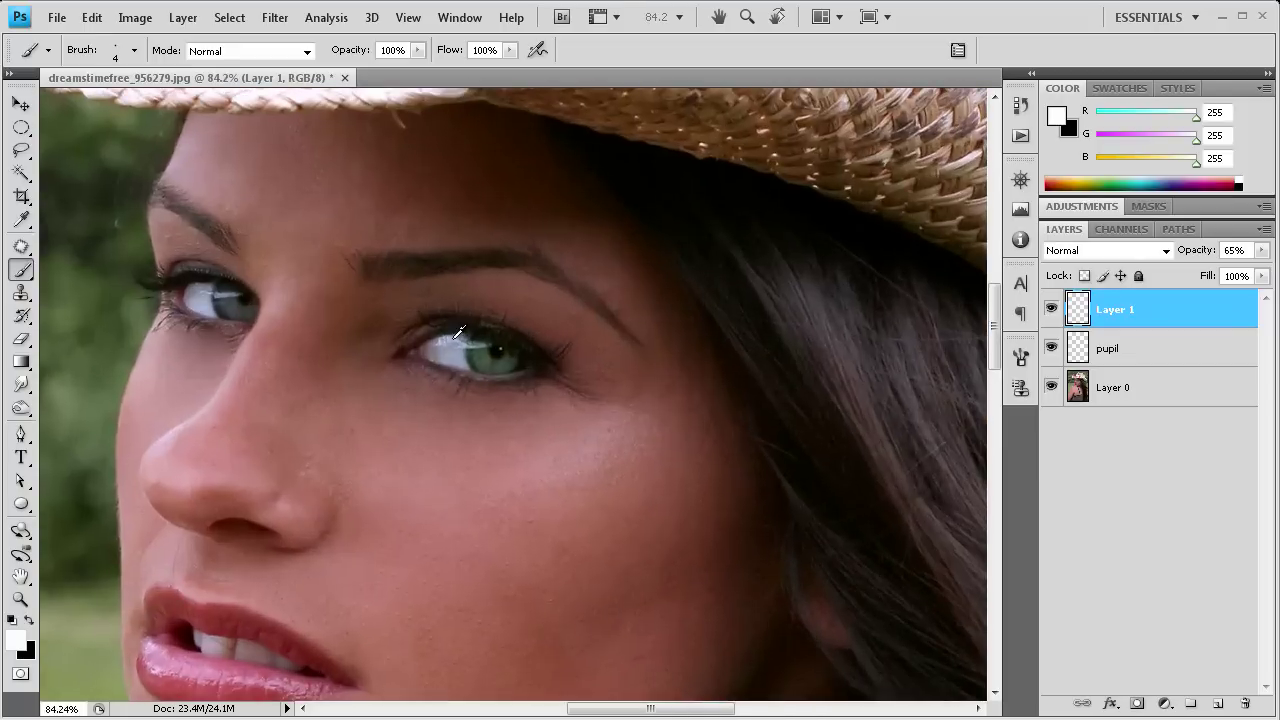
Step: Add a new top layer, renaming Layer 1 to 'highlight' and Layer 2 to 'white'
{"action": "scroll", "coordinate": [460, 331], "scroll_direction": "up", "scroll_amount": 3}
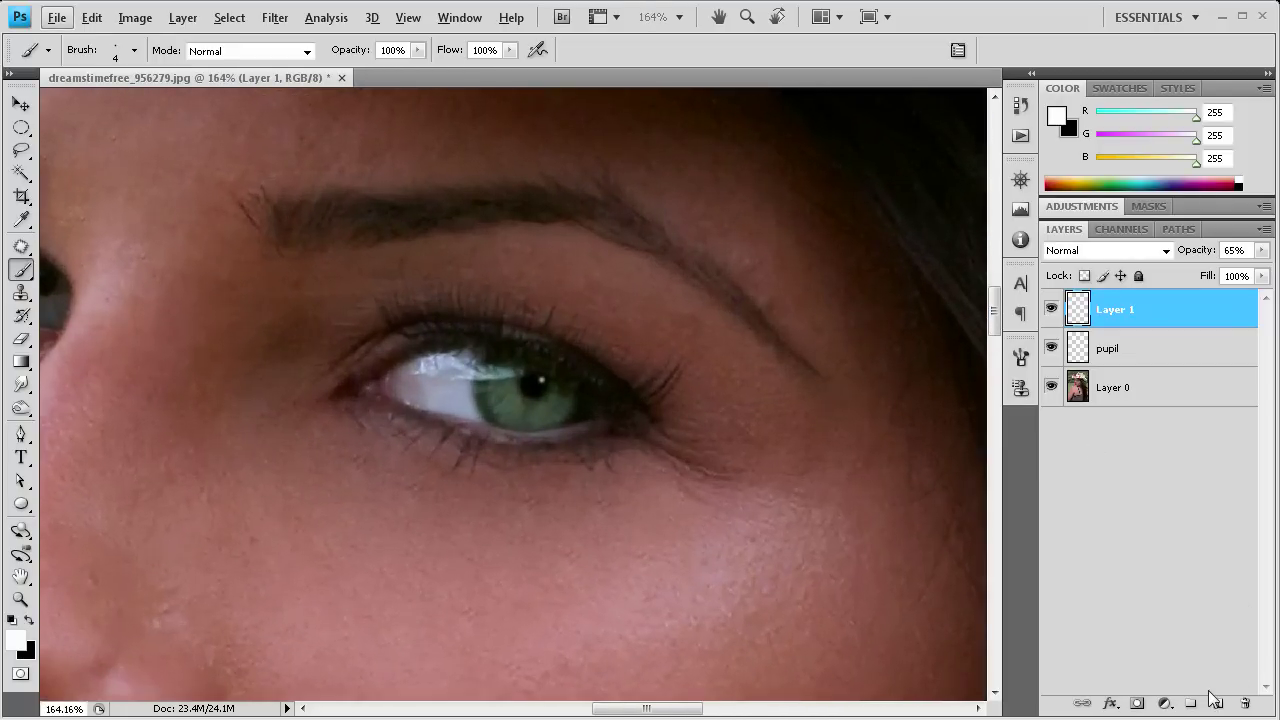
{"action": "left_click", "coordinate": [1216, 701]}
{"action": "double_click", "coordinate": [1113, 349]}
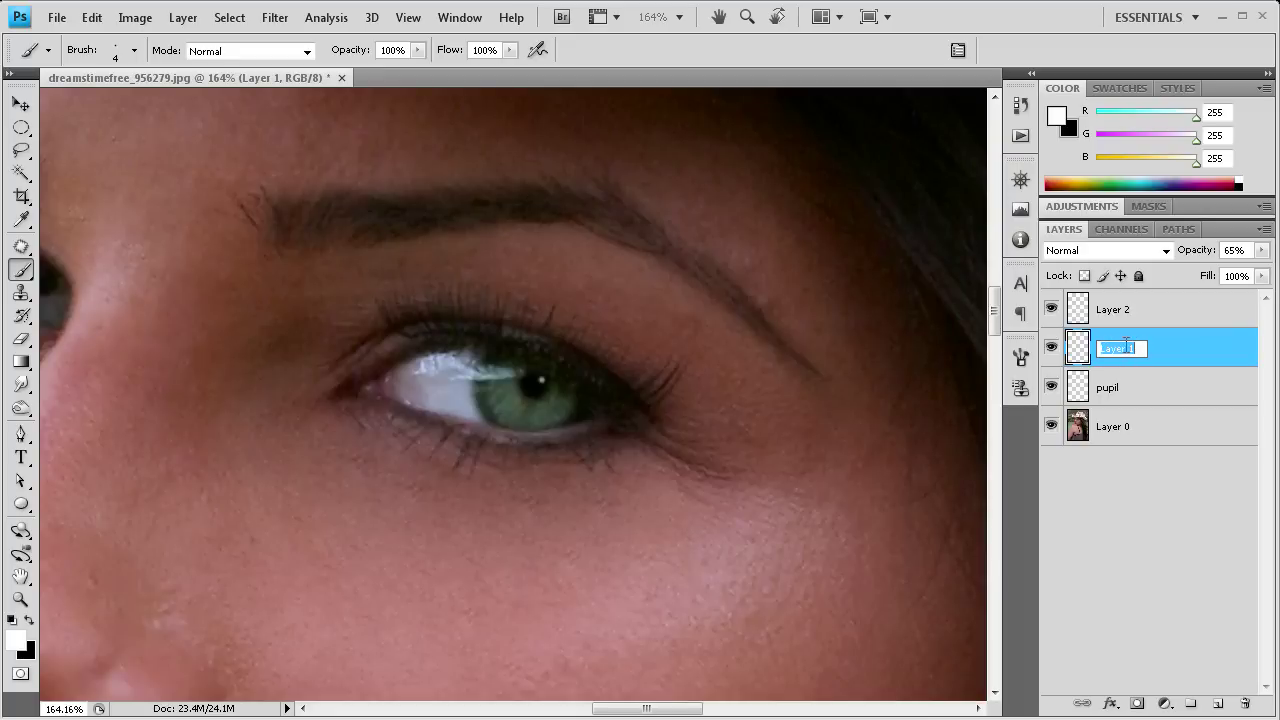
{"action": "type", "text": "highlight"}
{"action": "left_click", "coordinate": [1113, 311]}
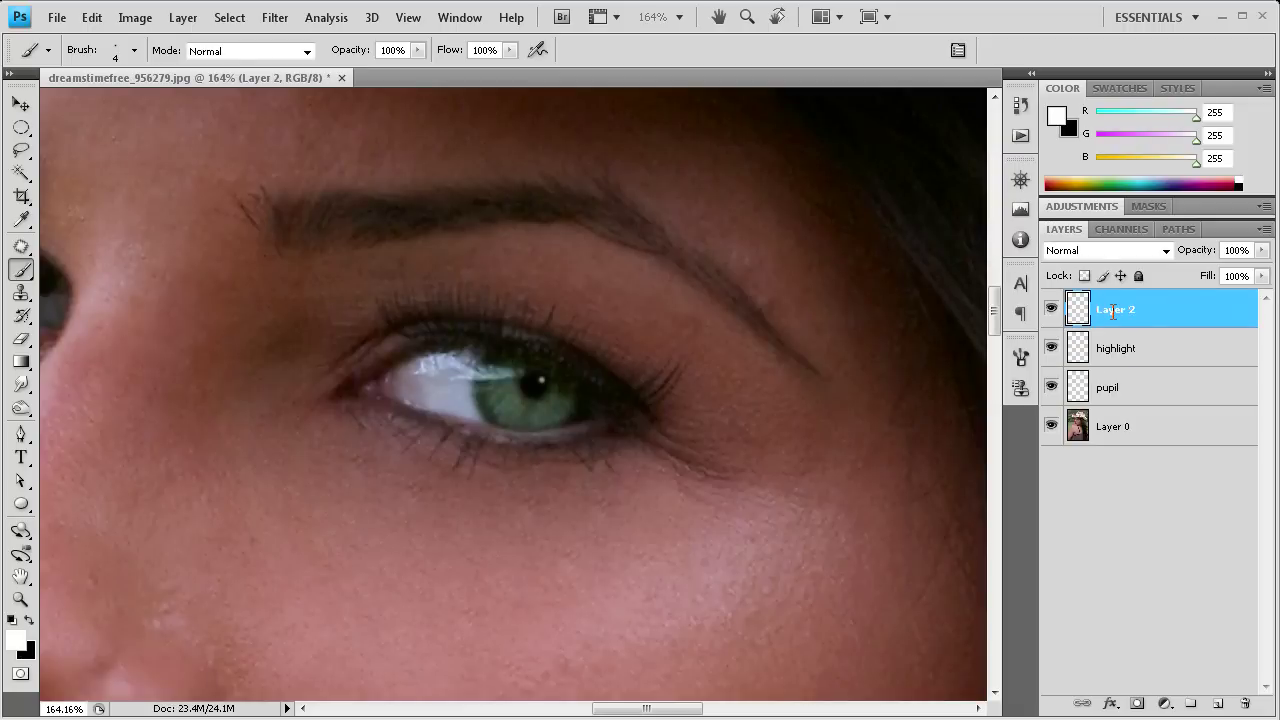
{"action": "double_click", "coordinate": [1113, 310]}
{"action": "type", "text": "whi"}
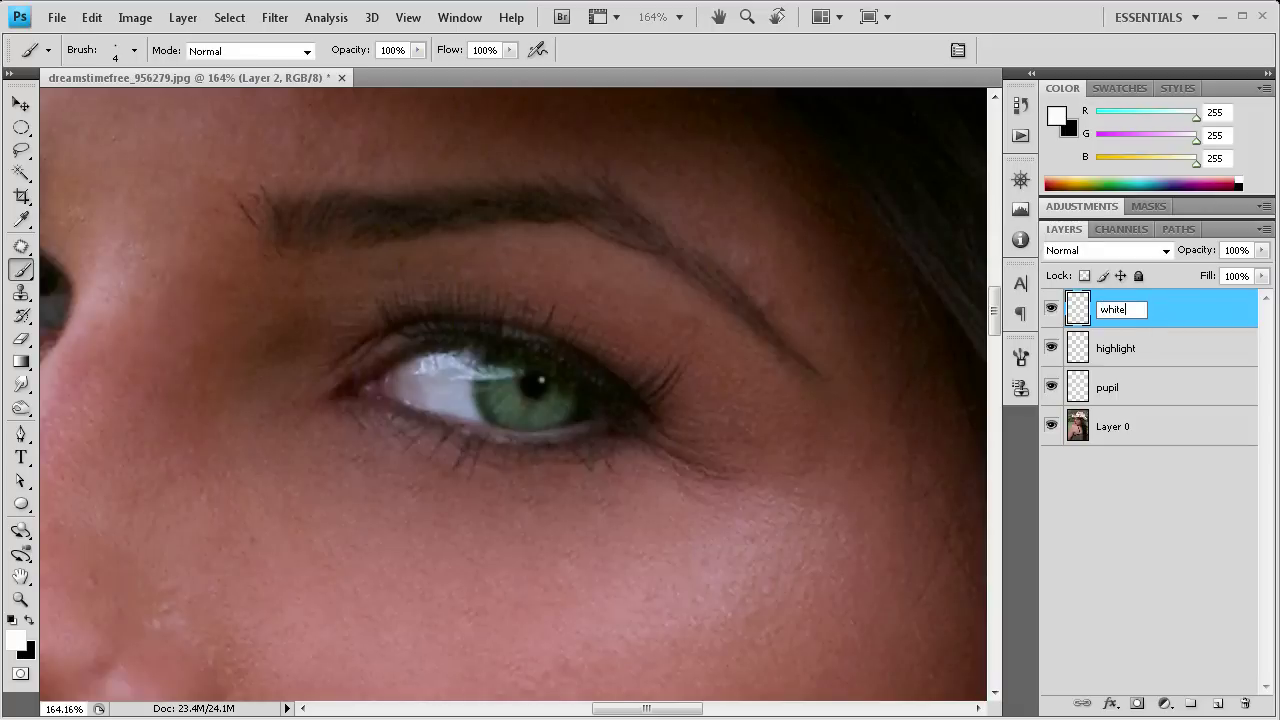
{"action": "type", "text": "te"}
{"action": "left_click", "coordinate": [21, 434]}
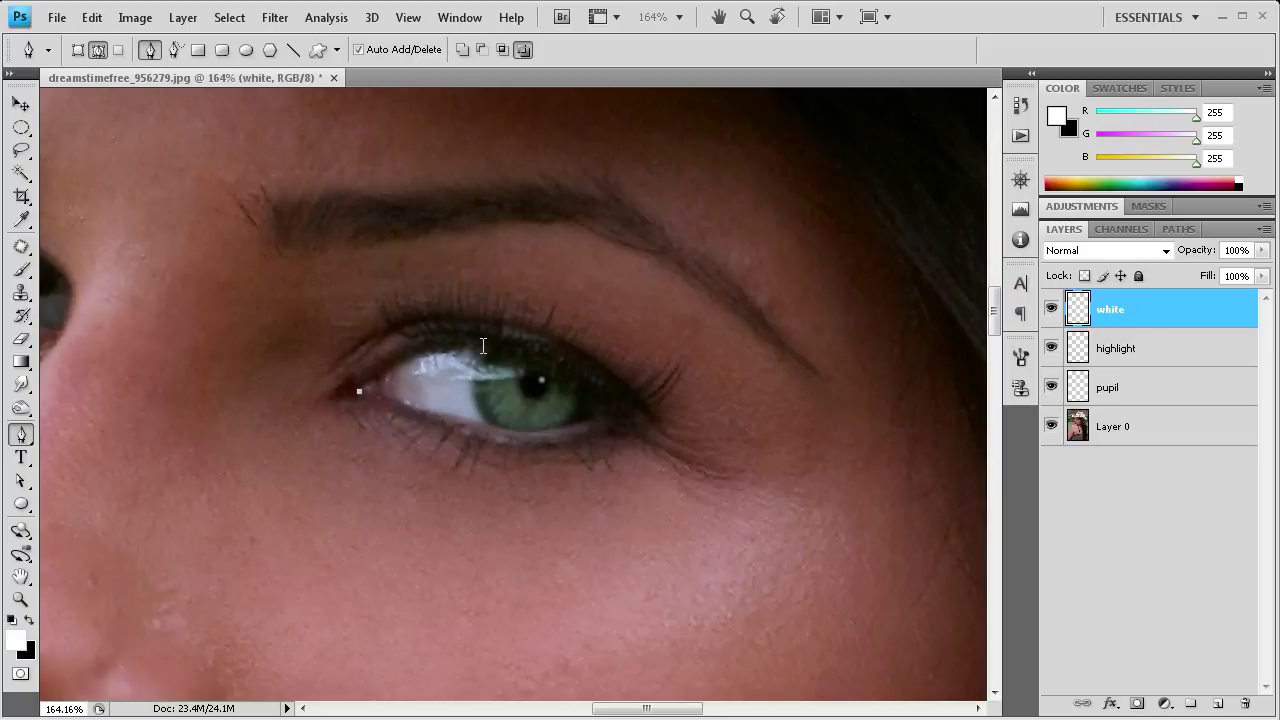
Step: Draw a closed pen path around the eye white left of the iris
{"action": "left_click_drag", "start_coordinate": [485, 346], "coordinate": [527, 364]}
{"action": "left_click_drag", "start_coordinate": [490, 423], "coordinate": [527, 441]}
{"action": "left_click_drag", "start_coordinate": [360, 392], "coordinate": [355, 388]}
Step: Reshape the path's curves with Direct Selection so the top follows the eyelid
{"action": "left_click", "coordinate": [21, 480]}
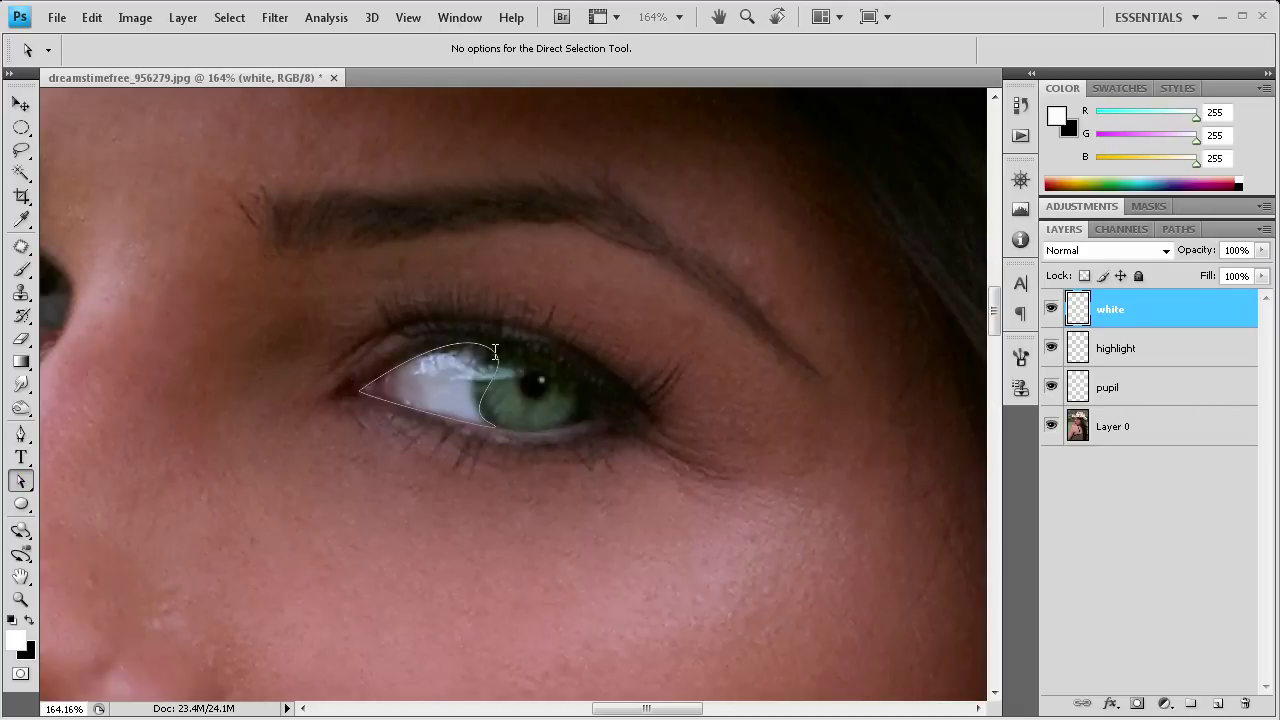
{"action": "left_click", "coordinate": [494, 352]}
{"action": "left_click_drag", "start_coordinate": [527, 364], "coordinate": [485, 350]}
{"action": "left_click_drag", "start_coordinate": [458, 405], "coordinate": [461, 402]}
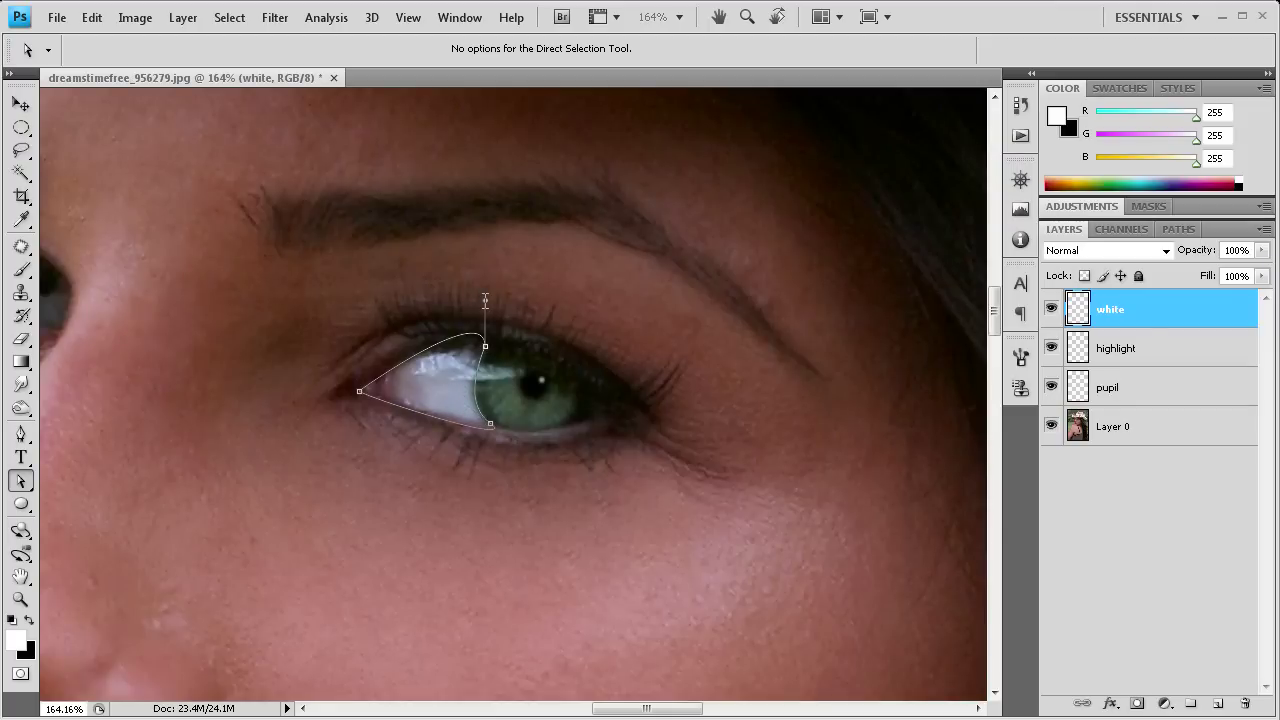
{"action": "left_click_drag", "start_coordinate": [485, 300], "coordinate": [465, 327]}
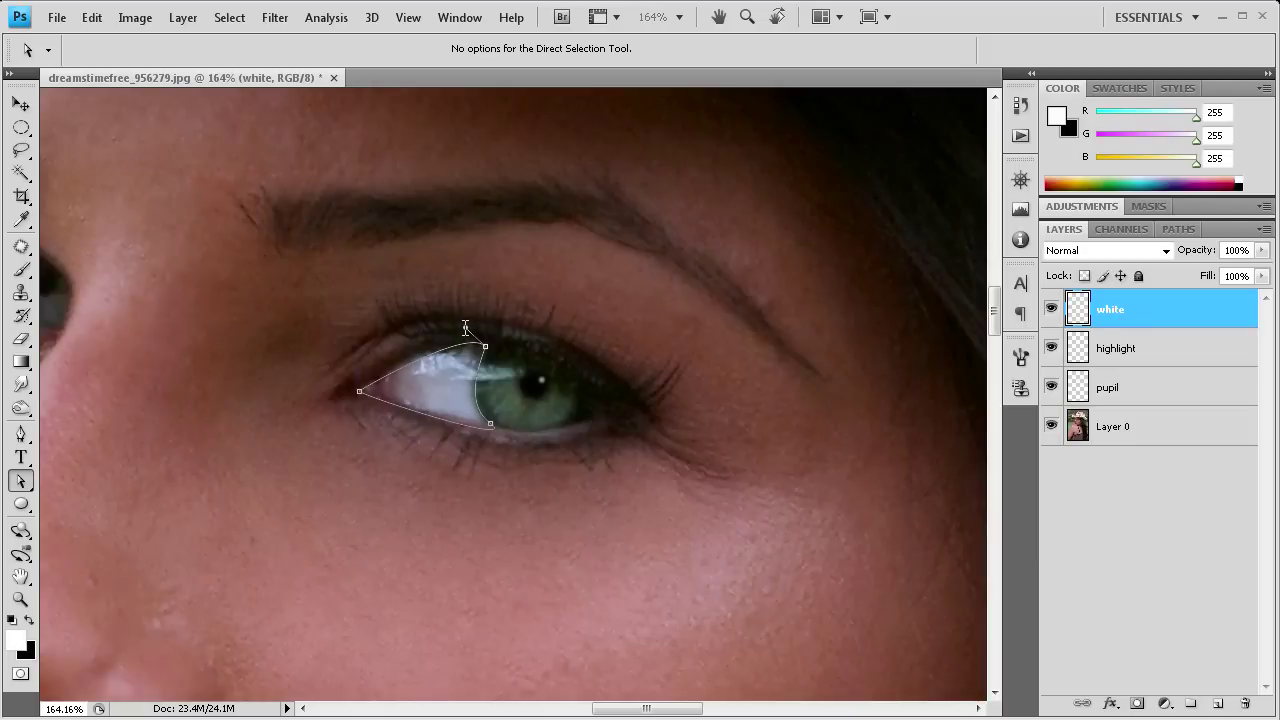
{"action": "left_click", "coordinate": [489, 421]}
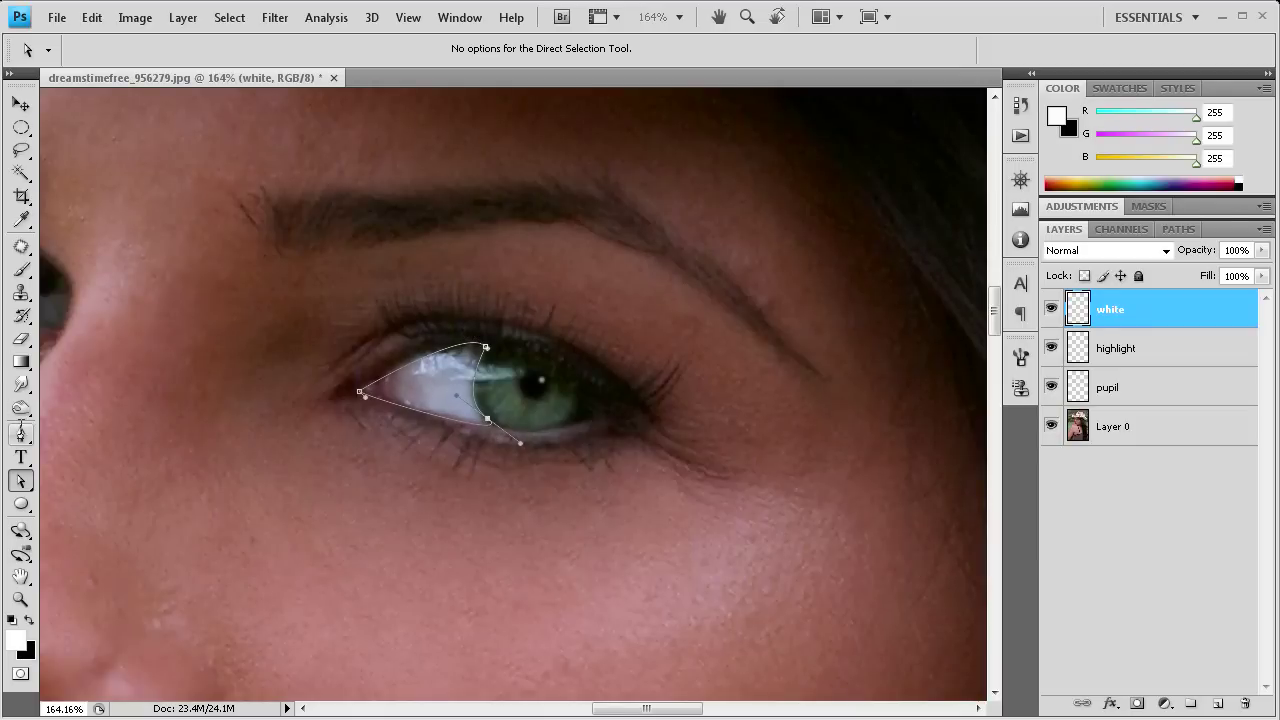
{"action": "left_click", "coordinate": [21, 434]}
{"action": "right_click", "coordinate": [437, 389]}
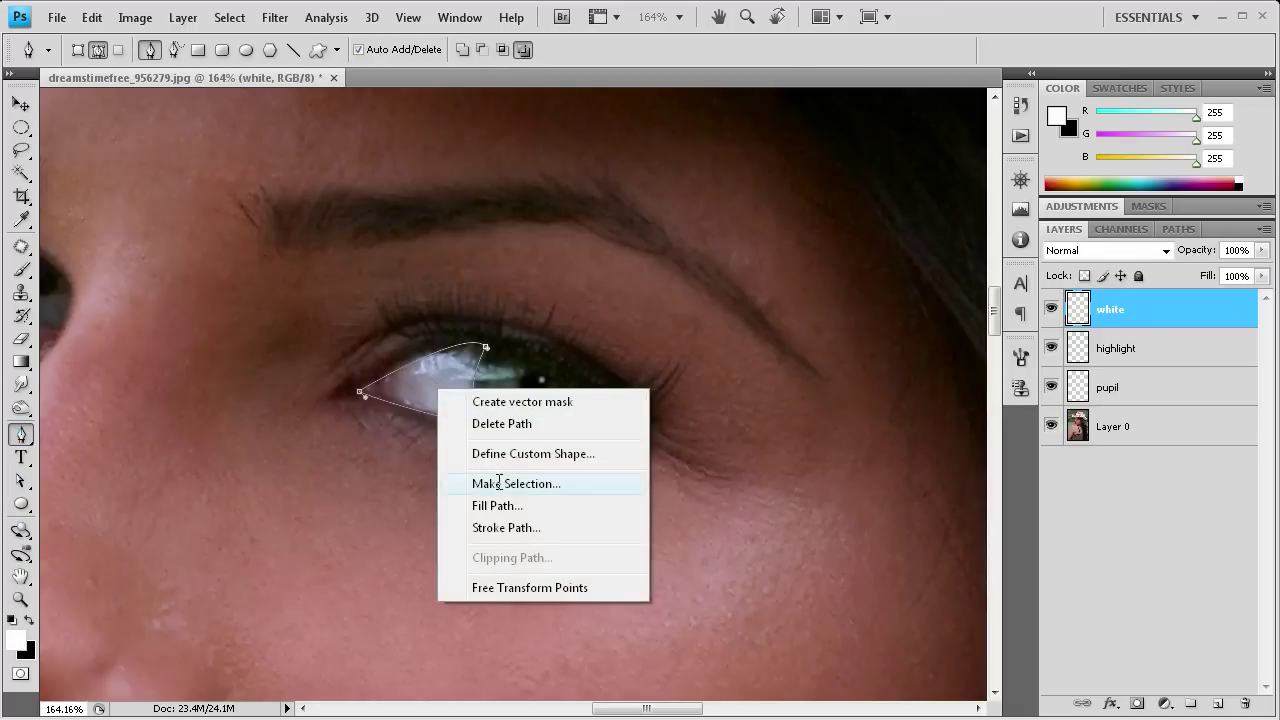
Step: Convert the eye-white path into a selection
{"action": "left_click", "coordinate": [500, 484]}
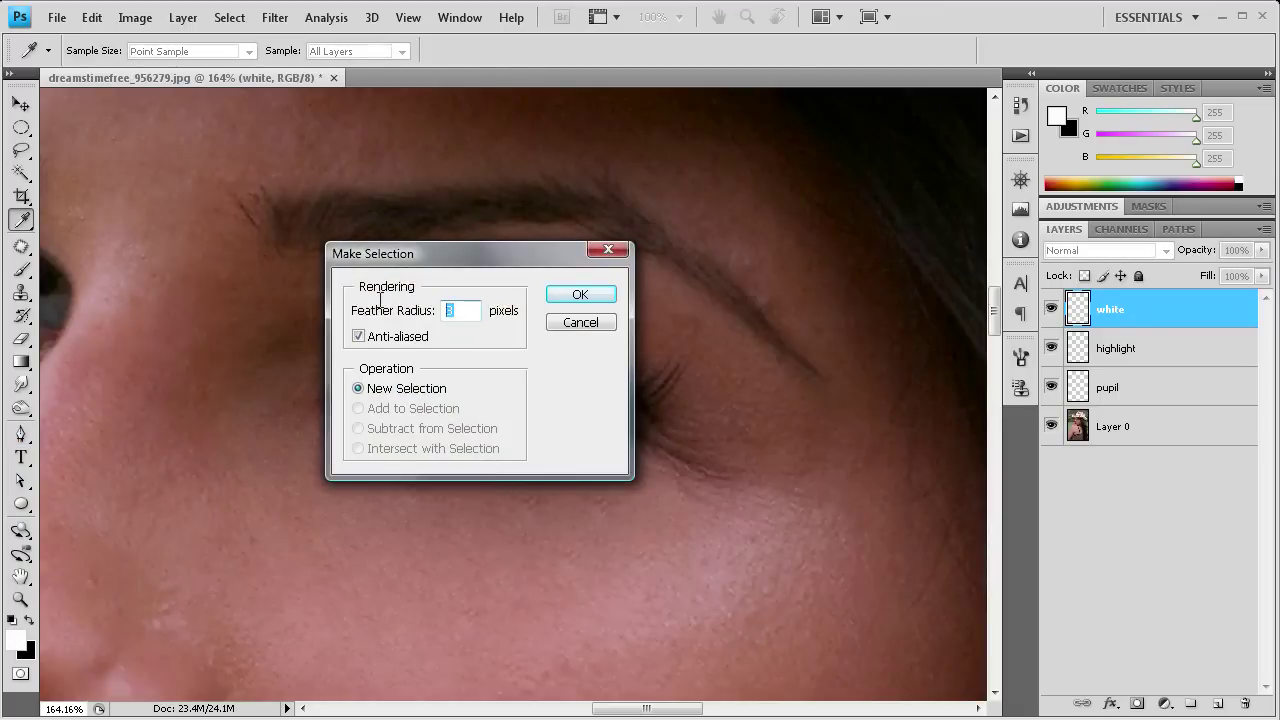
{"action": "left_click", "coordinate": [580, 294]}
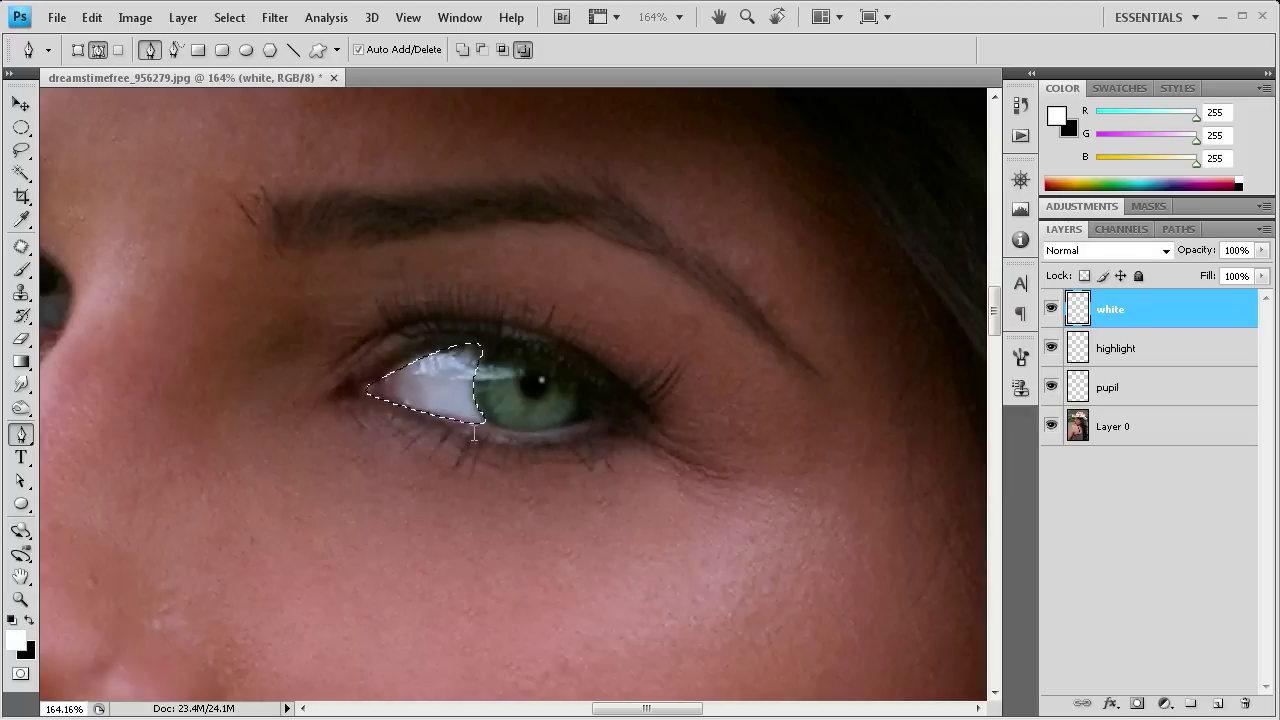
{"action": "left_click", "coordinate": [136, 17]}
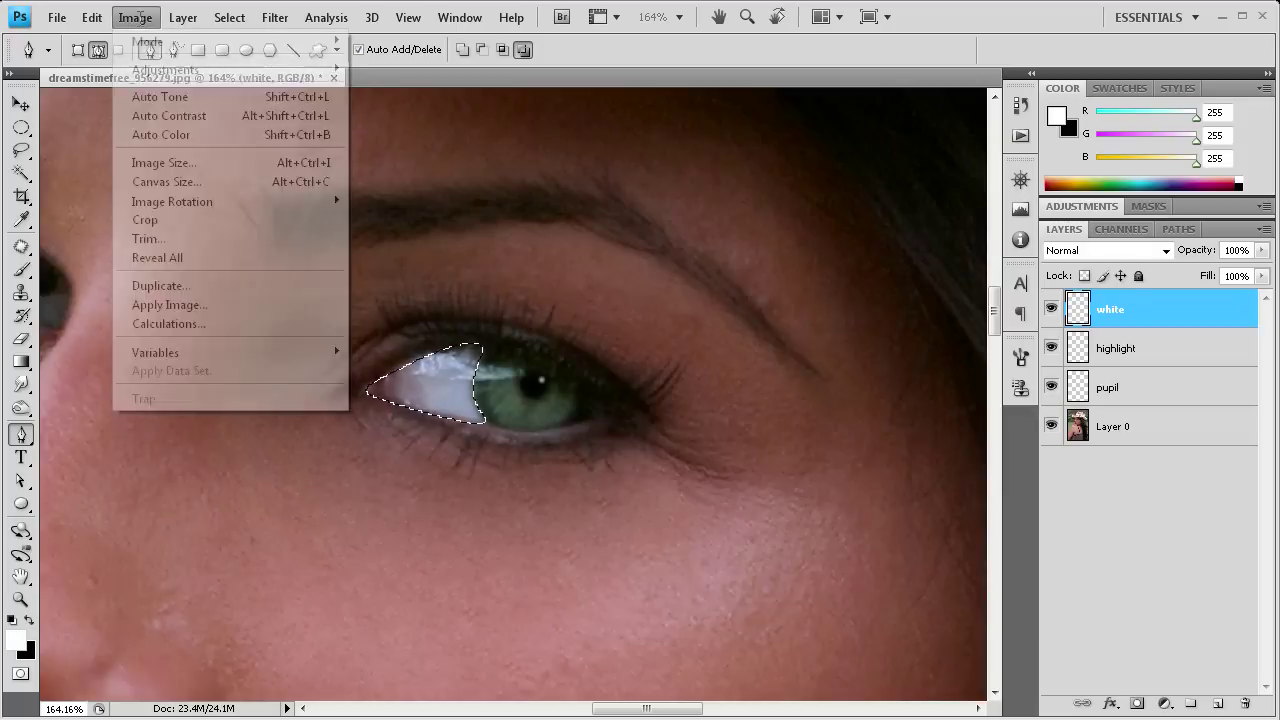
{"action": "mouse_move", "coordinate": [166, 66]}
{"action": "left_click", "coordinate": [390, 106]}
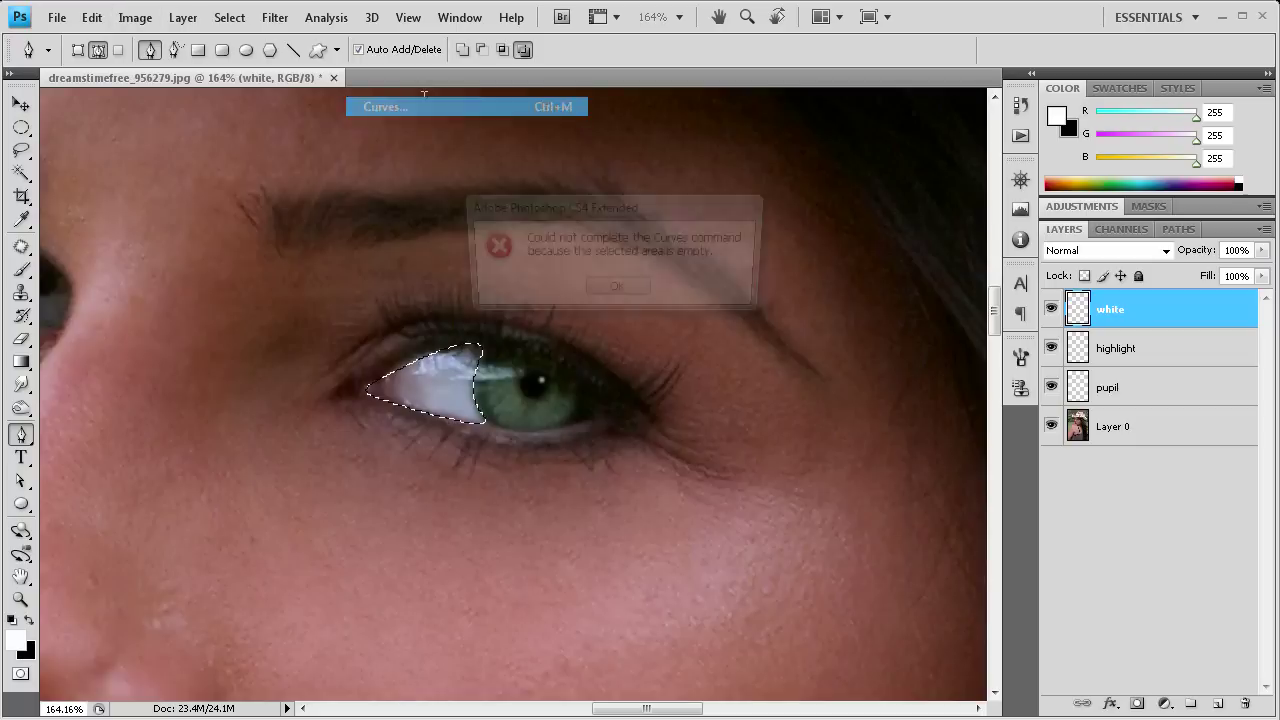
{"action": "left_click", "coordinate": [619, 285]}
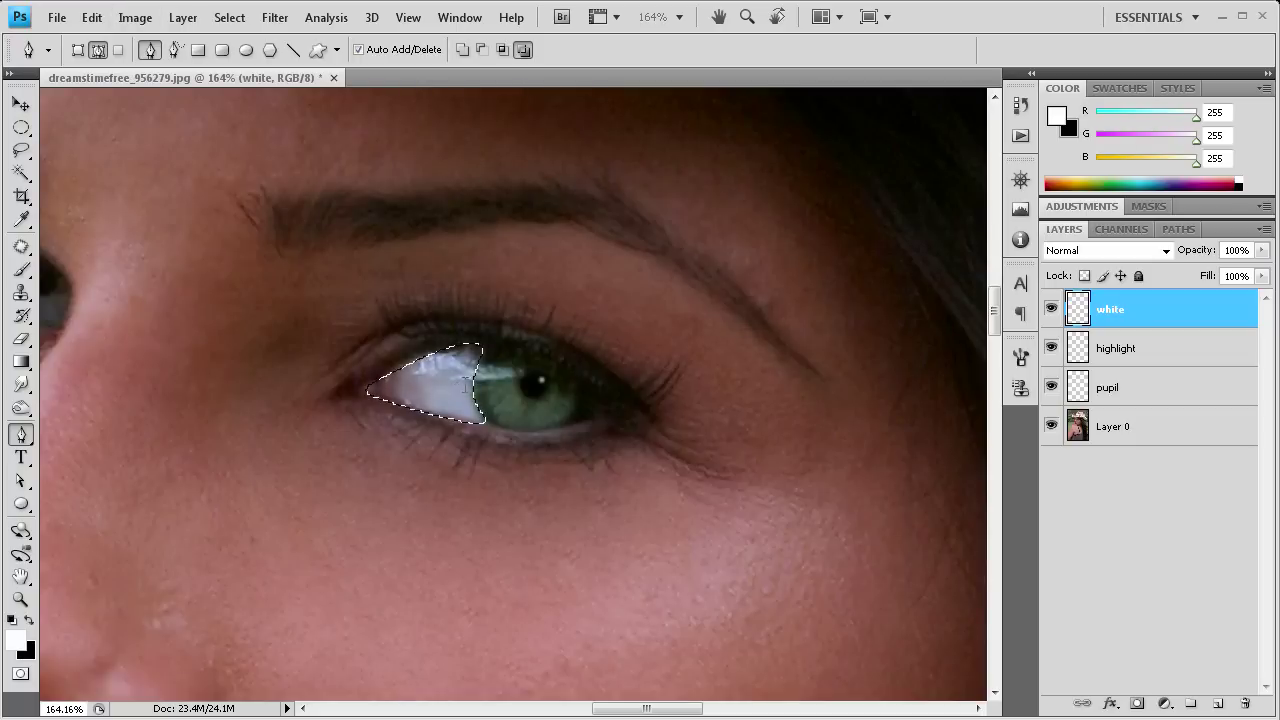
Step: Delete the empty white layer and make Layer 0 active
{"action": "left_click", "coordinate": [1118, 428]}
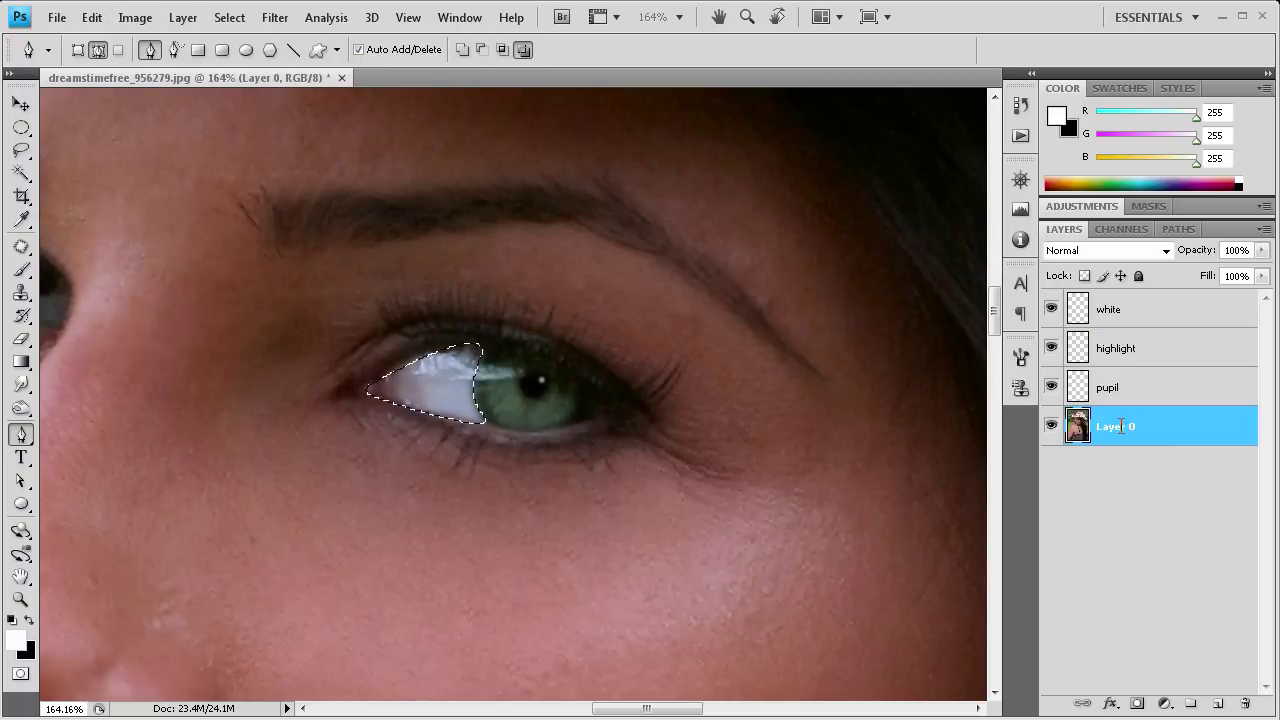
{"action": "left_click", "coordinate": [1114, 316]}
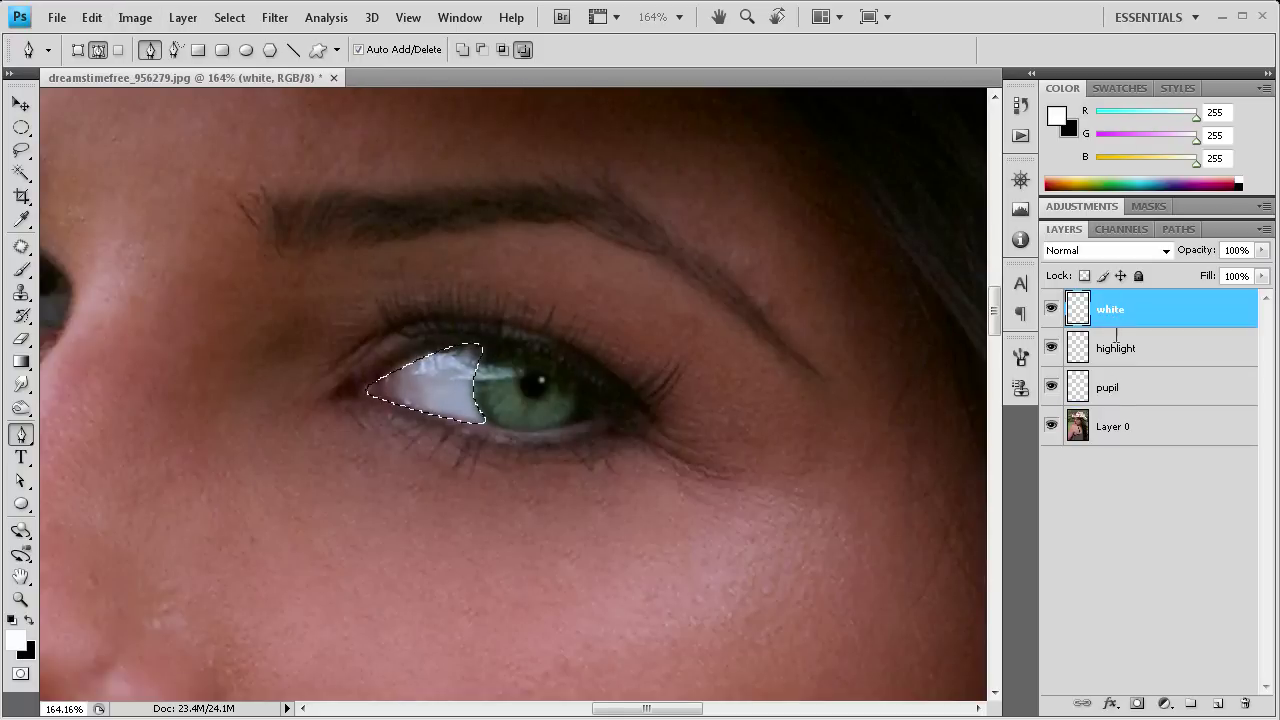
{"action": "left_click", "coordinate": [1110, 426]}
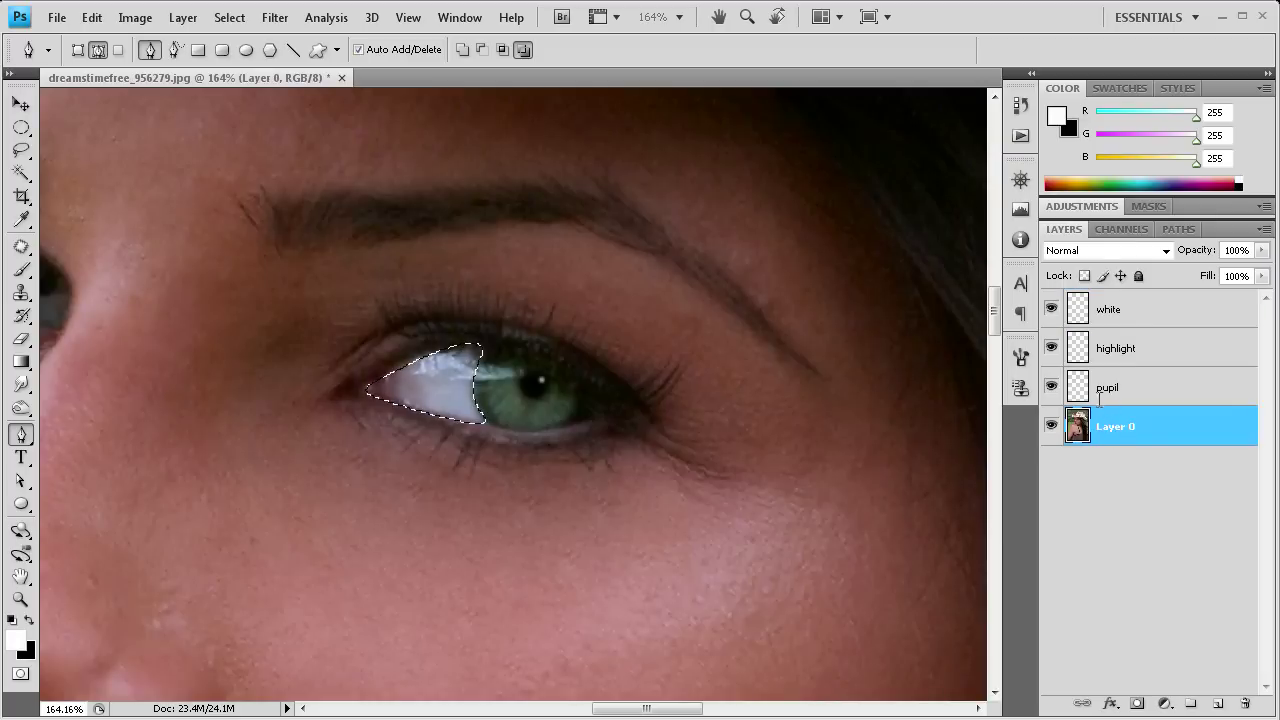
{"action": "left_click_drag", "start_coordinate": [1120, 326], "coordinate": [1245, 703]}
{"action": "left_click", "coordinate": [1107, 388]}
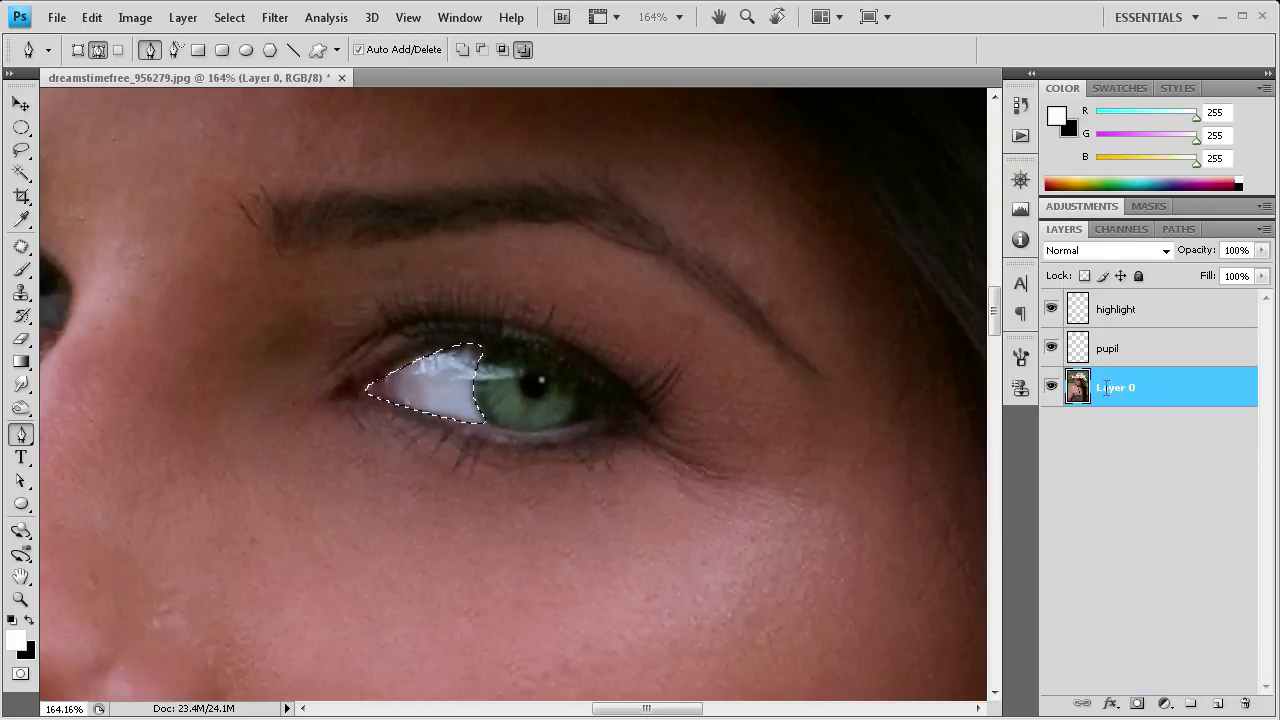
{"action": "right_click", "coordinate": [428, 378]}
{"action": "left_click", "coordinate": [170, 30]}
Step: Brighten the eye white by lifting the Curves adjustment on Layer 0
{"action": "left_click", "coordinate": [130, 12]}
{"action": "mouse_move", "coordinate": [200, 69]}
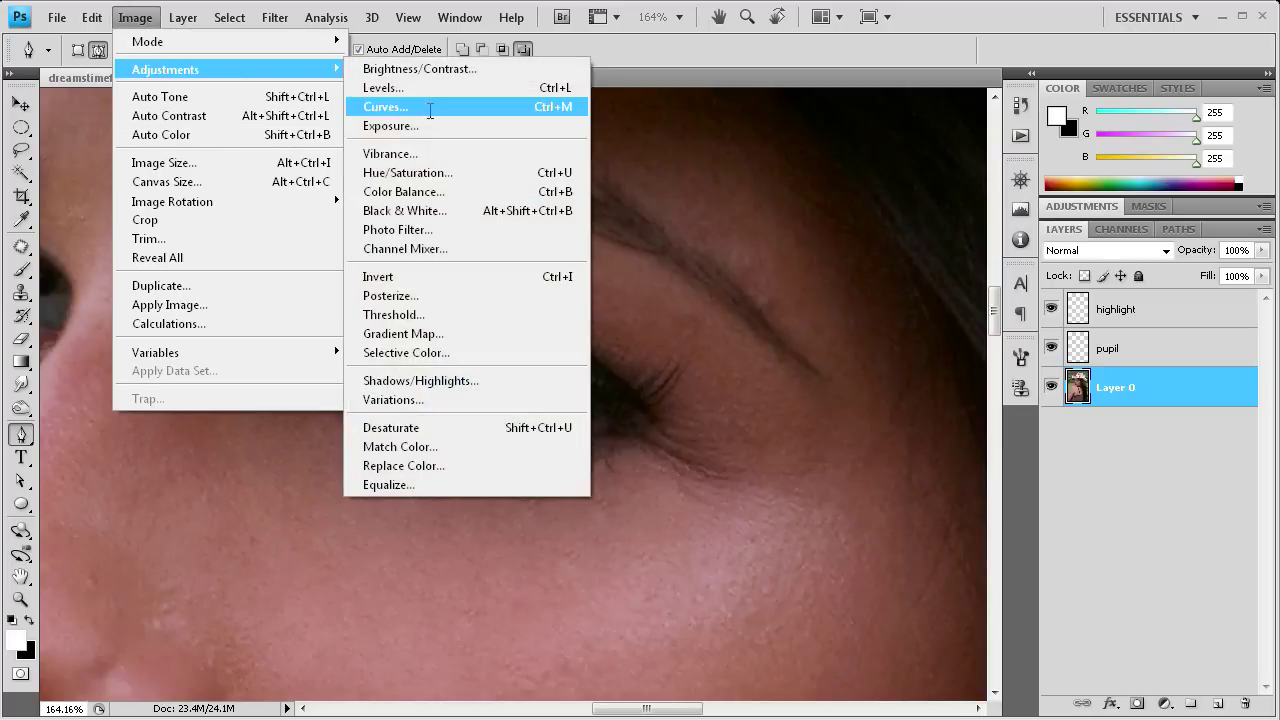
{"action": "left_click", "coordinate": [418, 106]}
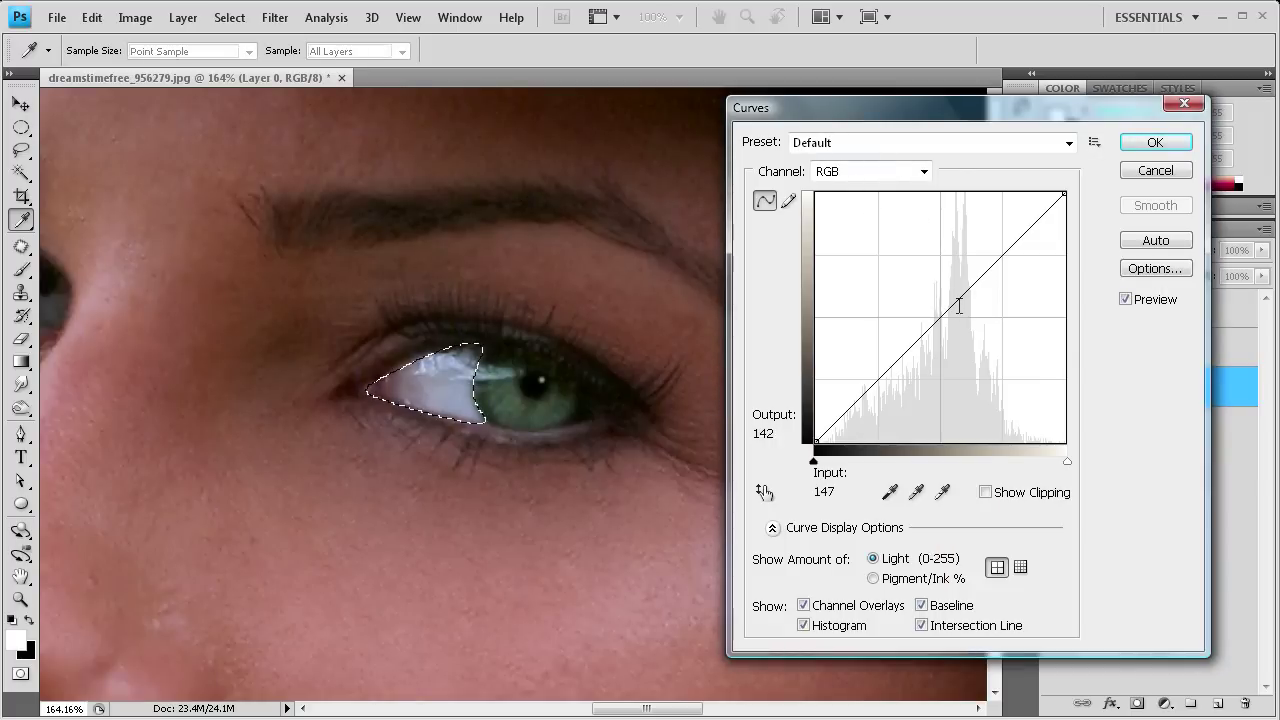
{"action": "left_click_drag", "start_coordinate": [953, 305], "coordinate": [942, 296]}
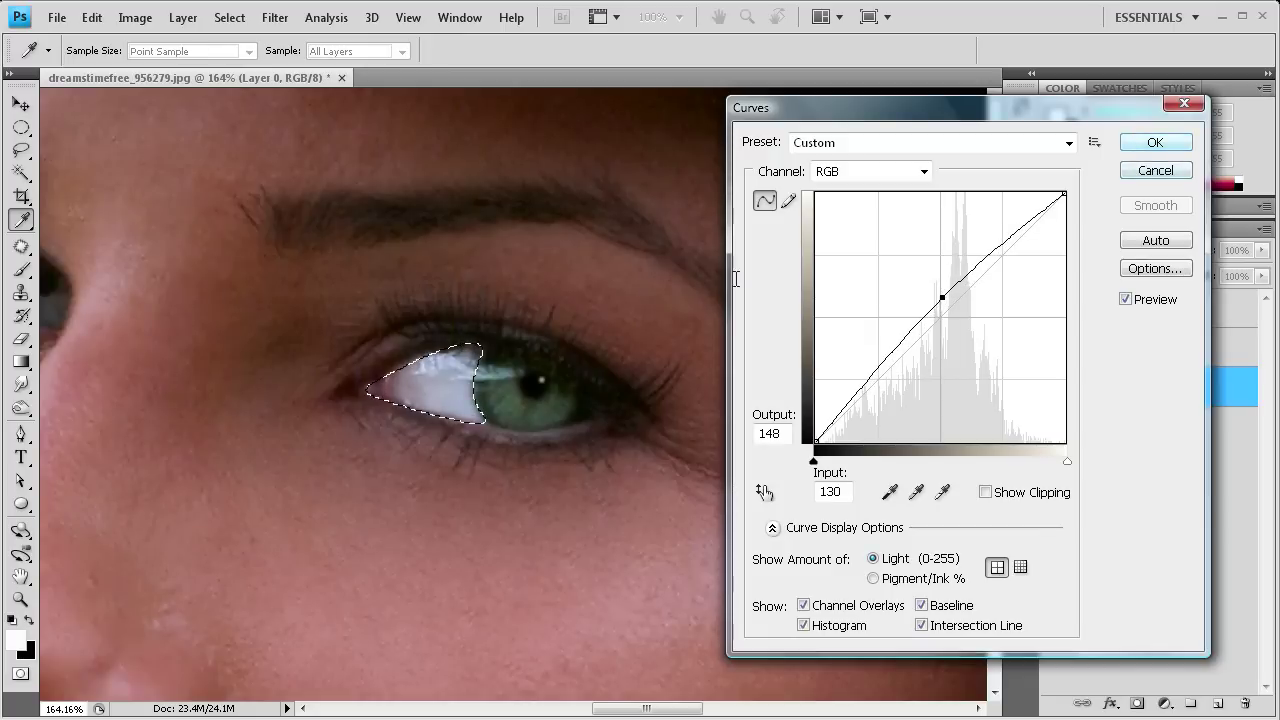
{"action": "left_click", "coordinate": [1136, 142]}
Step: Deselect the eye white and zoom out to see more of the portrait
{"action": "key", "text": "p"}
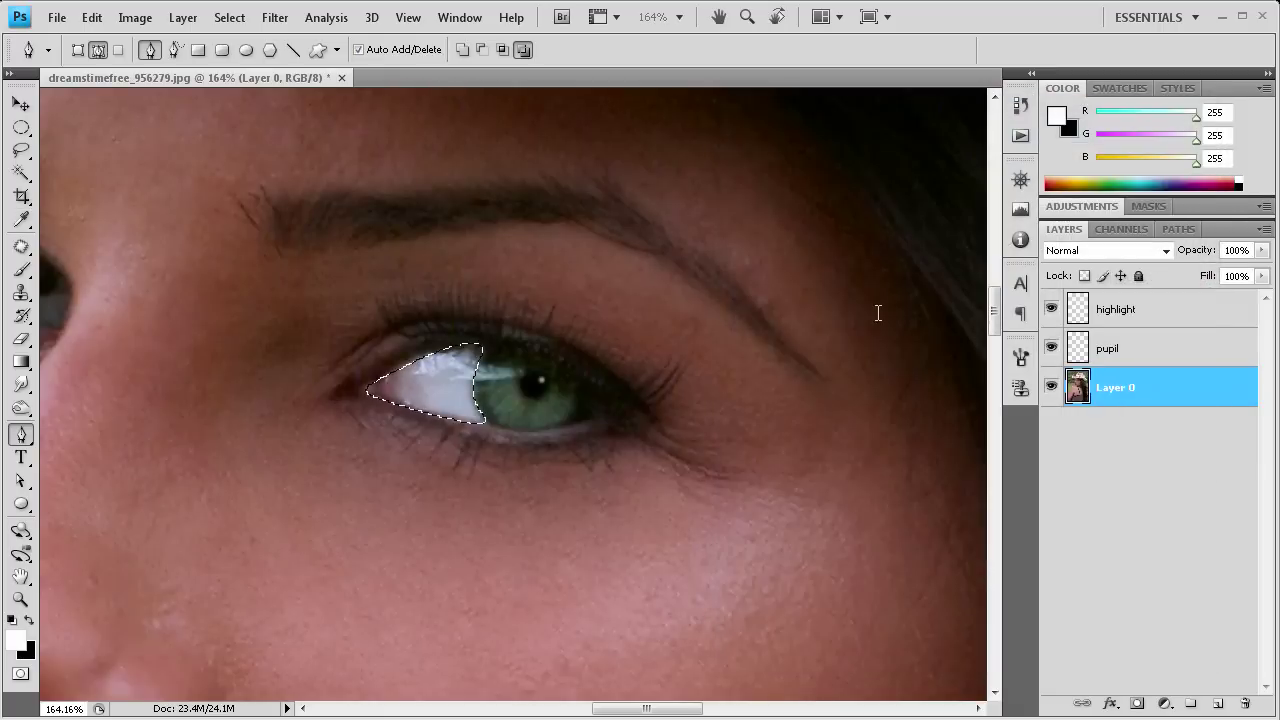
{"action": "key", "text": "m"}
{"action": "key", "text": "ctrl+d"}
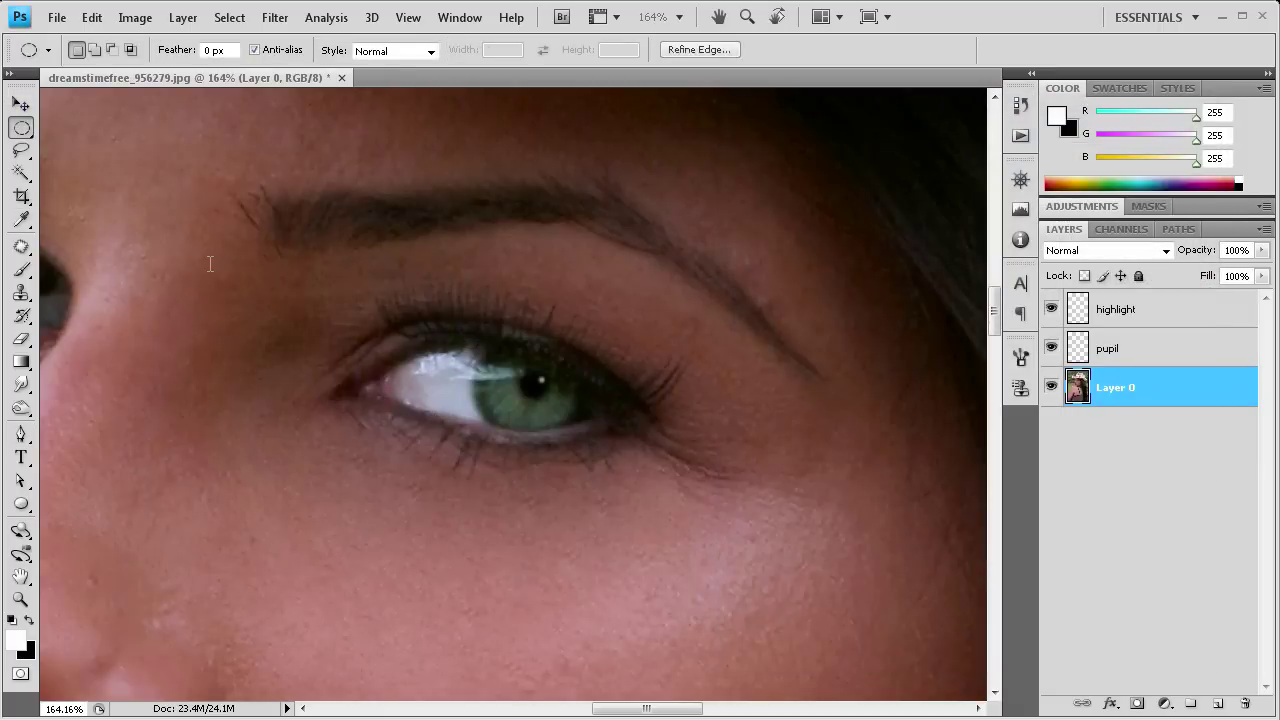
{"action": "scroll", "coordinate": [375, 336], "scroll_direction": "down", "scroll_amount": 4}
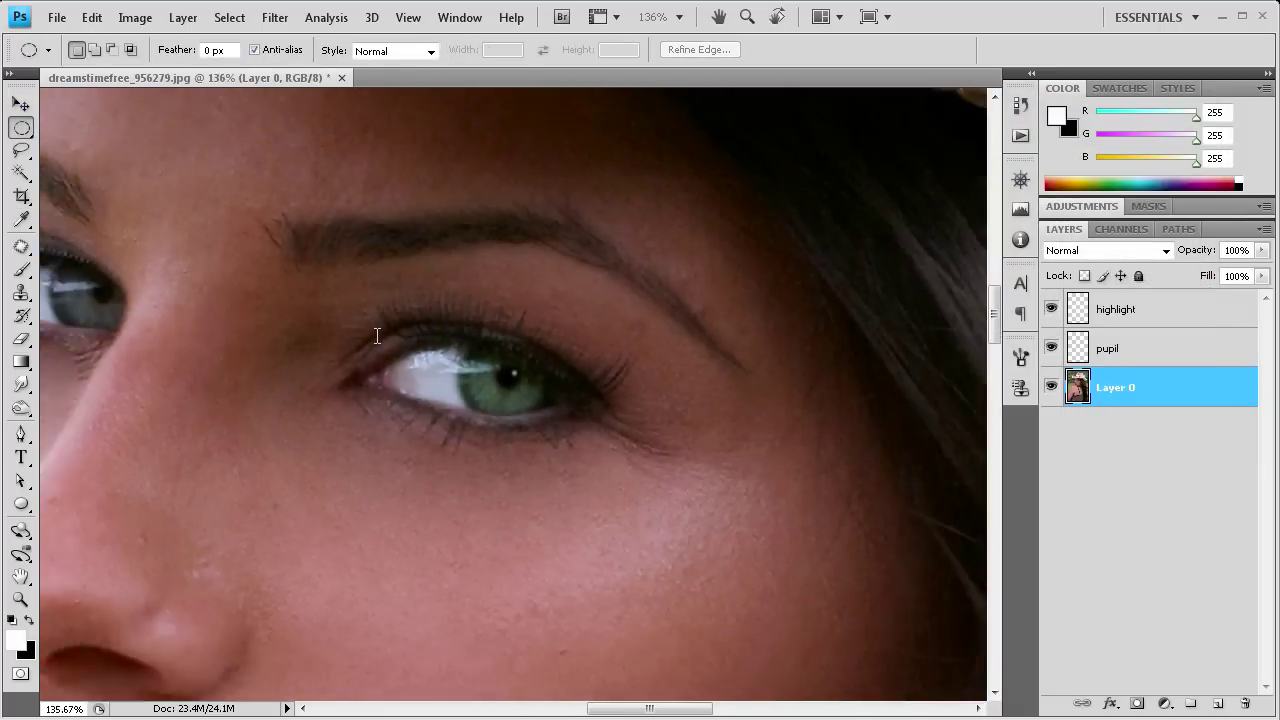
{"action": "scroll", "coordinate": [376, 335], "scroll_direction": "down", "scroll_amount": 4}
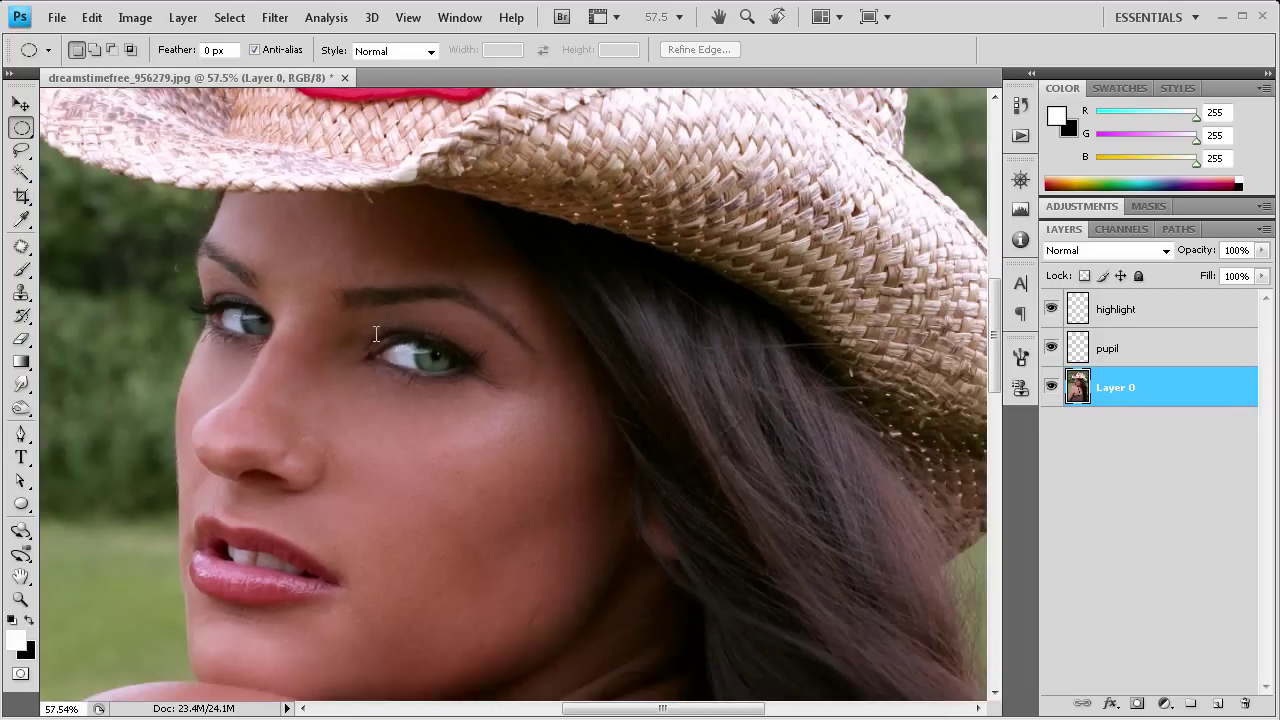
{"action": "key", "text": "alt"}
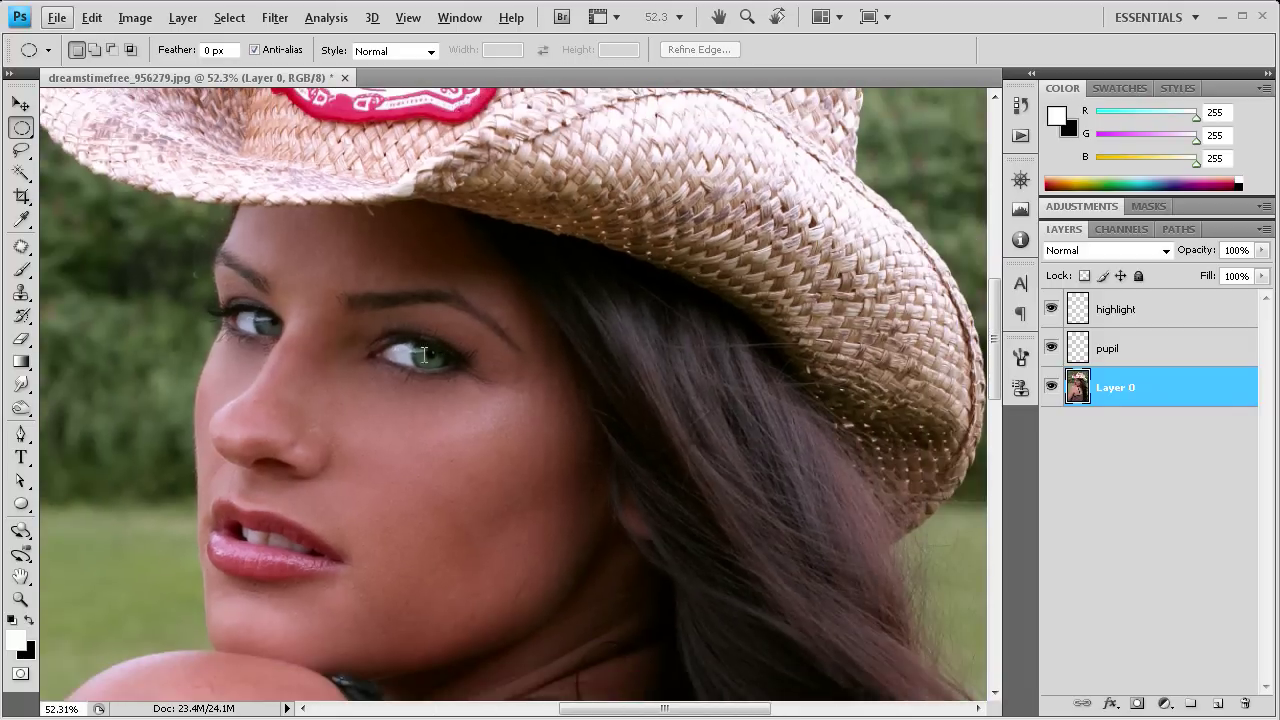
Step: In History, compare earlier states and the original photo, then restore the latest Deselect state
{"action": "left_click", "coordinate": [1020, 104]}
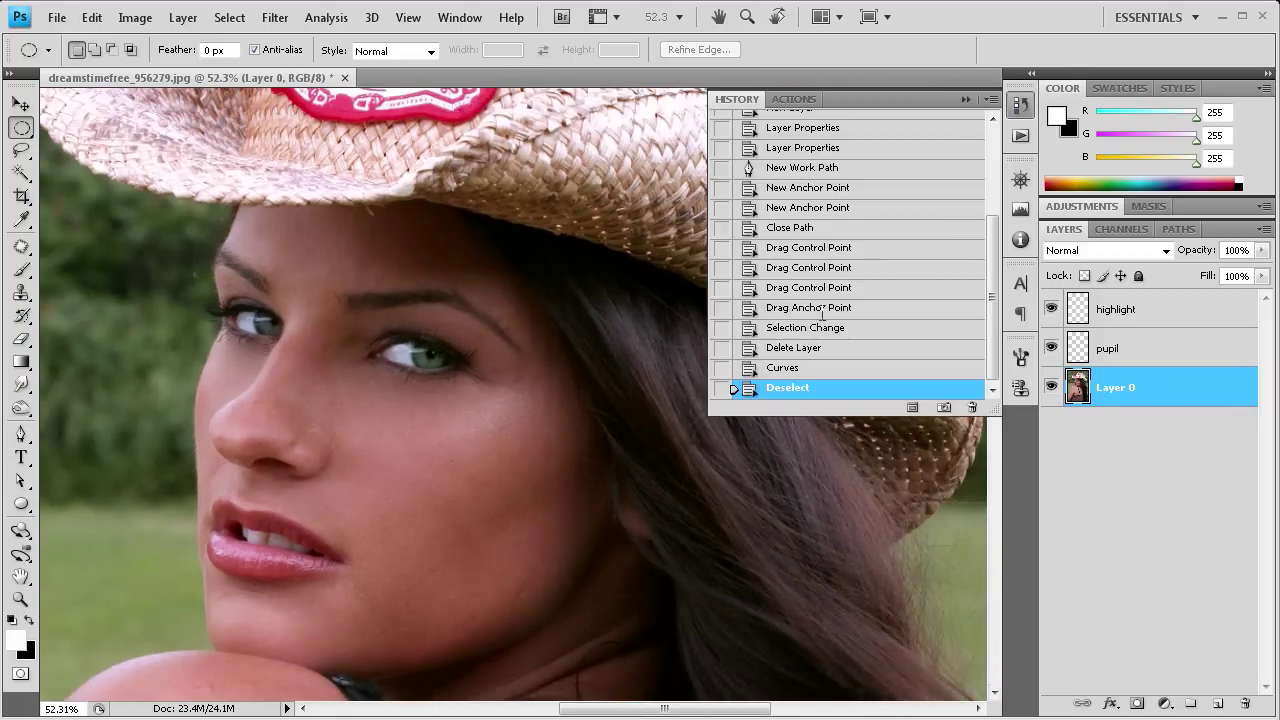
{"action": "left_click", "coordinate": [810, 229]}
{"action": "left_click", "coordinate": [796, 389]}
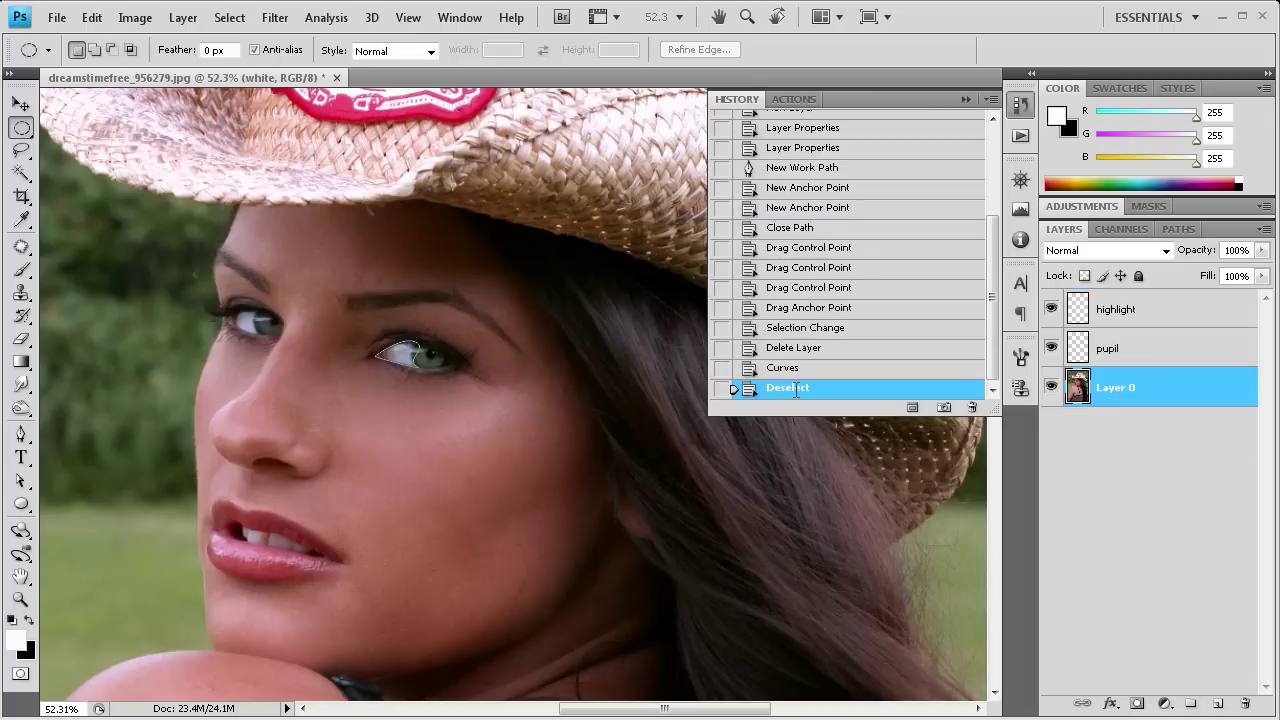
{"action": "scroll", "coordinate": [800, 320], "scroll_direction": "up", "scroll_amount": 5}
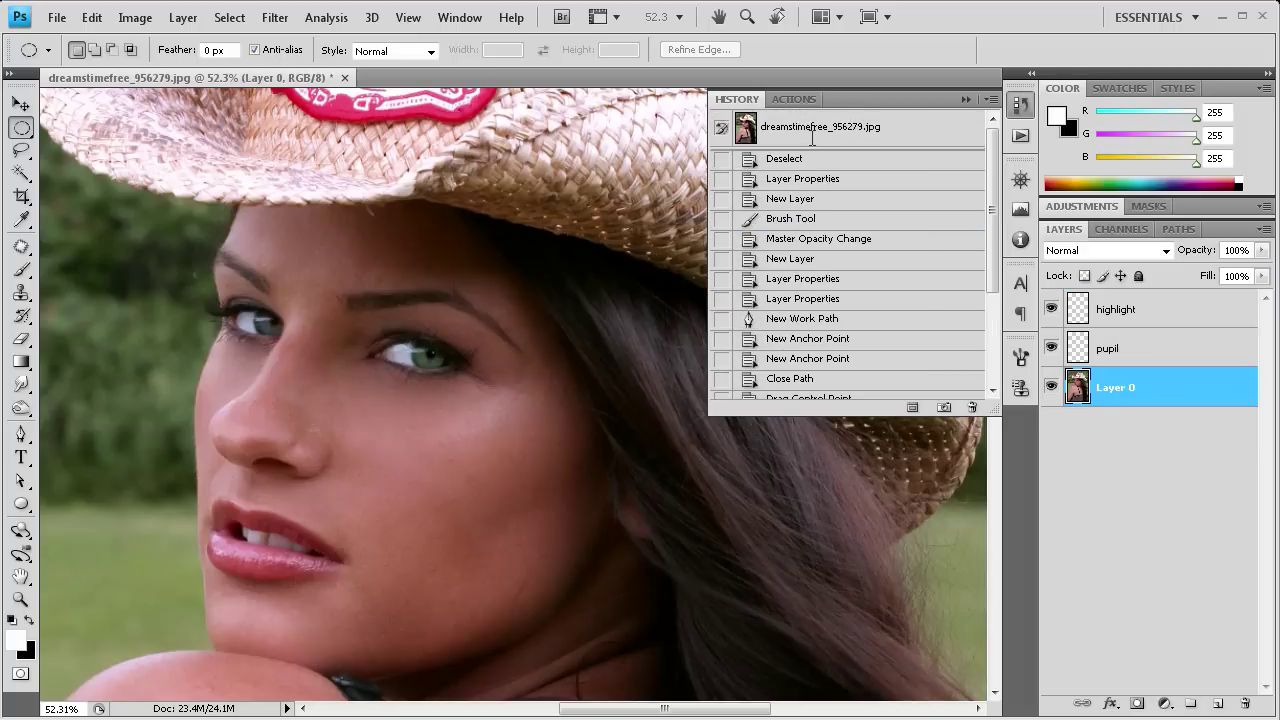
{"action": "left_click", "coordinate": [810, 127]}
{"action": "scroll", "coordinate": [797, 243], "scroll_direction": "down", "scroll_amount": 5}
{"action": "left_click", "coordinate": [784, 389]}
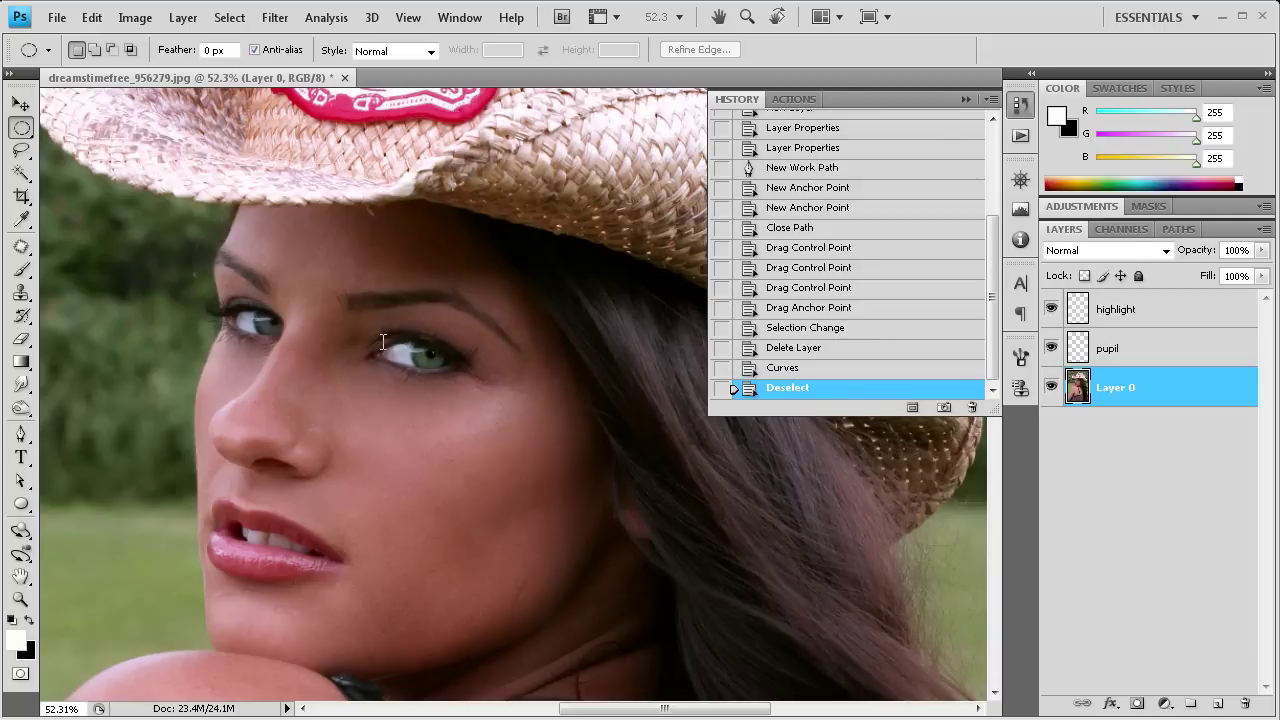
{"action": "scroll", "coordinate": [474, 328], "scroll_direction": "down", "scroll_amount": 1}
{"action": "scroll", "coordinate": [850, 250], "scroll_direction": "up", "scroll_amount": 4}
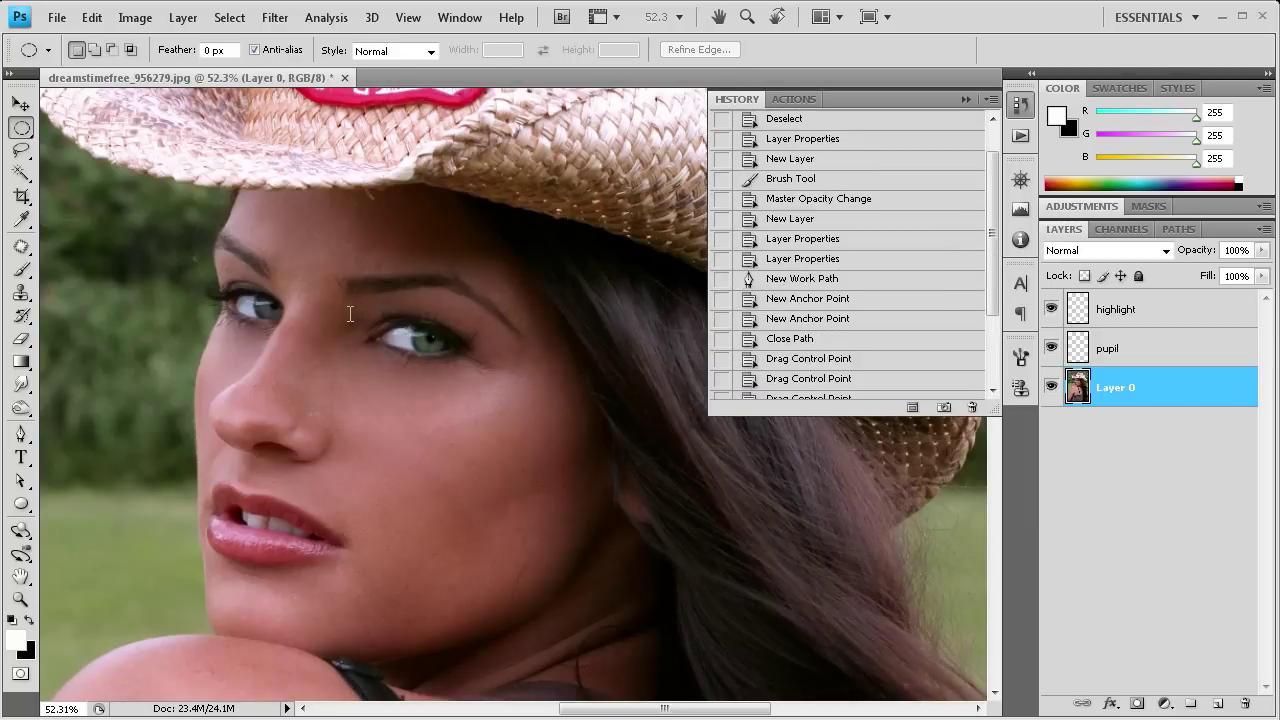
{"action": "scroll", "coordinate": [350, 314], "scroll_direction": "down", "scroll_amount": 3}
Step: Check the eyes at a different zoom, collapse the History panel, and select the Move tool
{"action": "scroll", "coordinate": [608, 414], "scroll_direction": "down", "scroll_amount": 1}
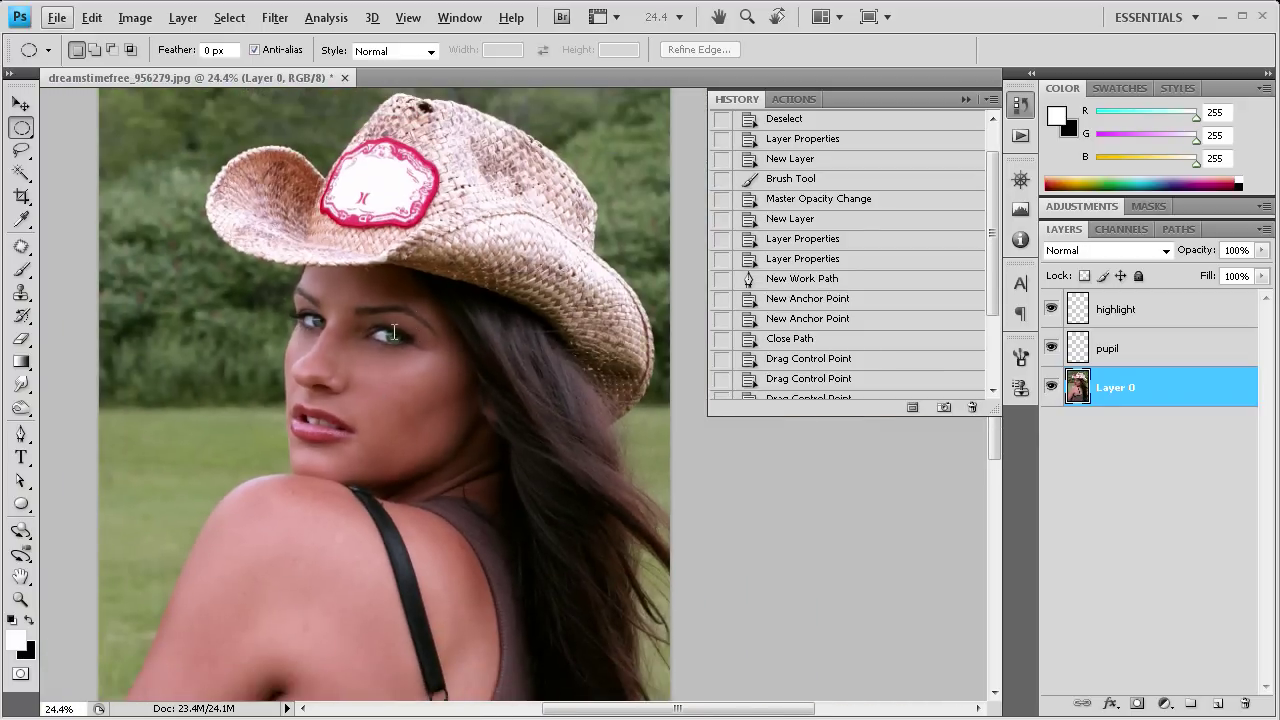
{"action": "scroll", "coordinate": [209, 335], "scroll_direction": "up", "scroll_amount": 5}
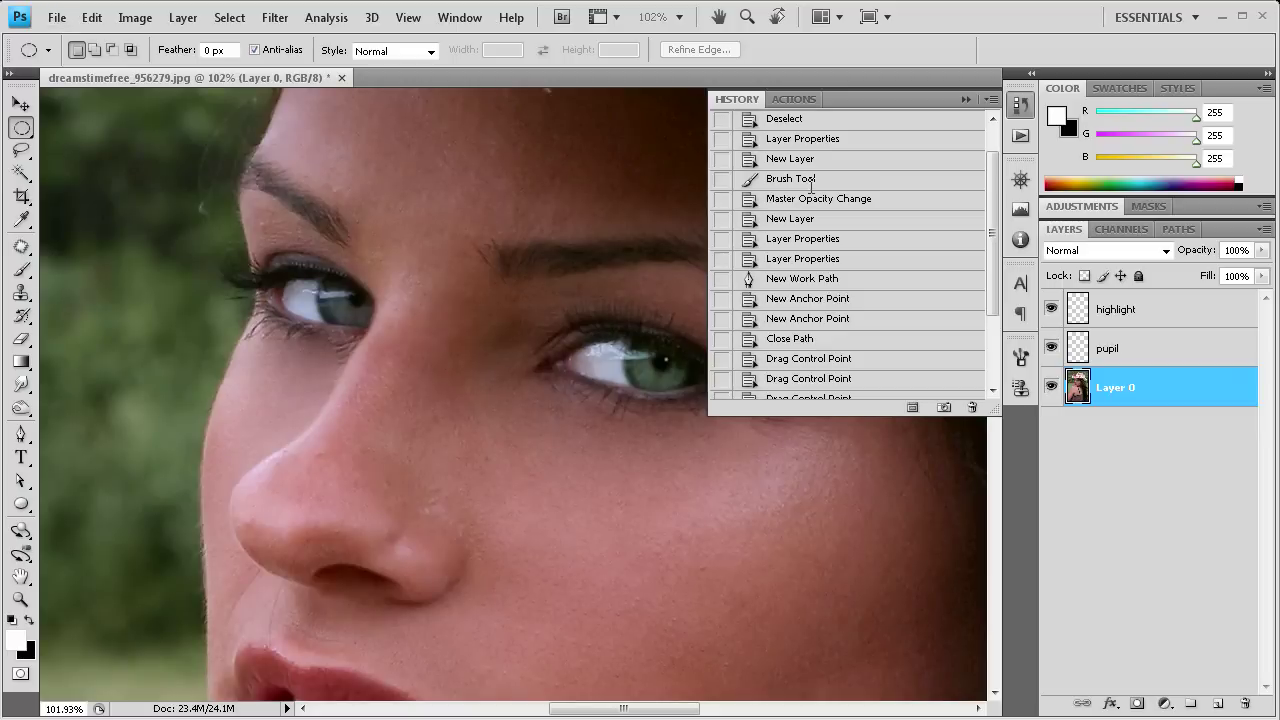
{"action": "left_click", "coordinate": [966, 99]}
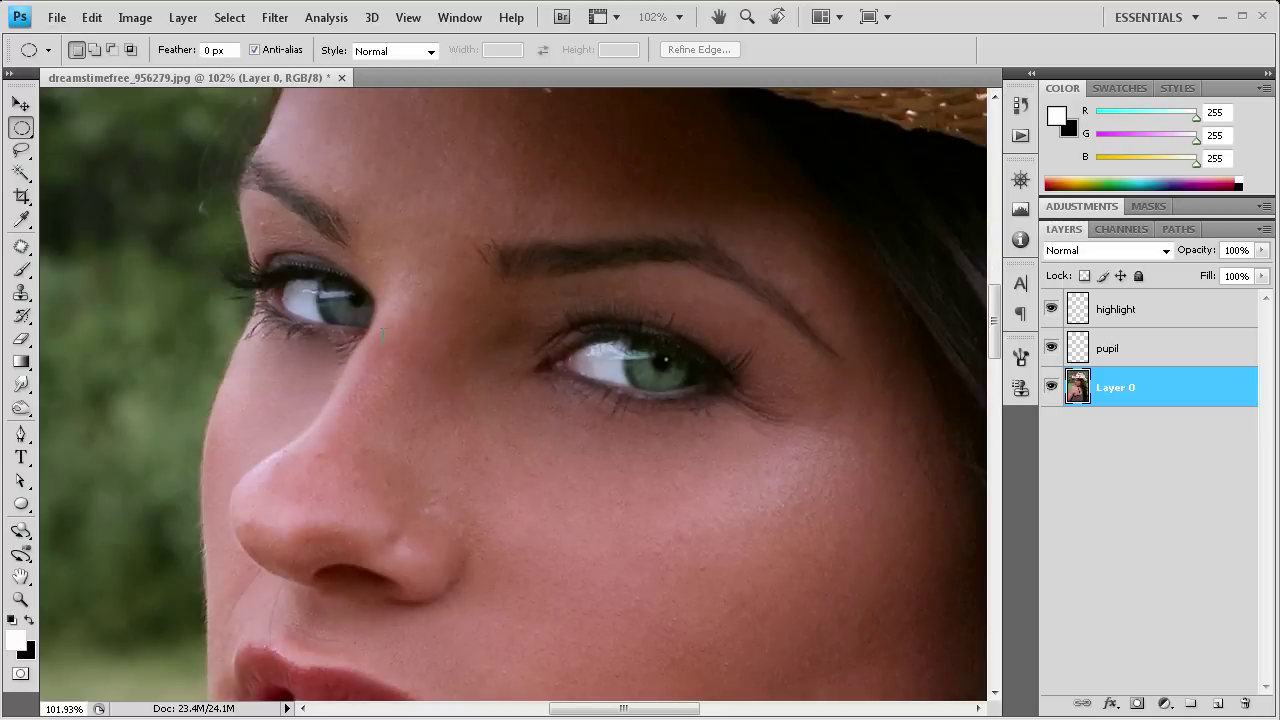
{"action": "key", "text": "v"}
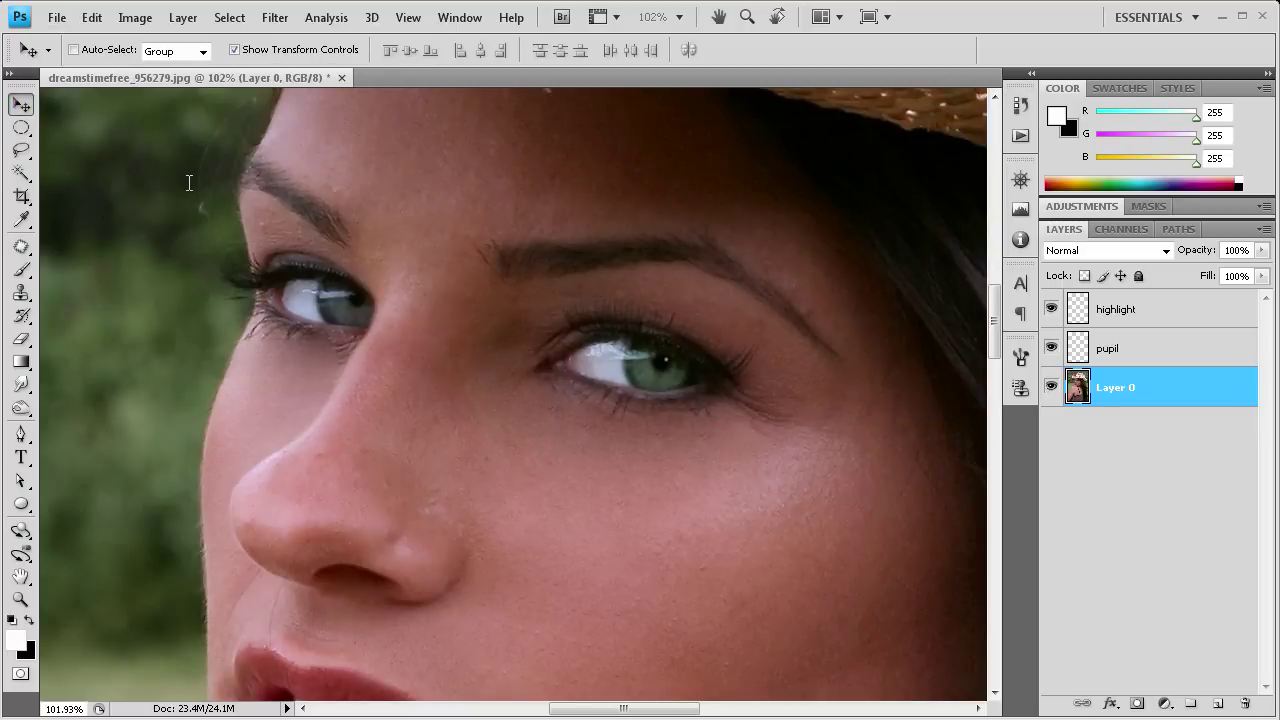